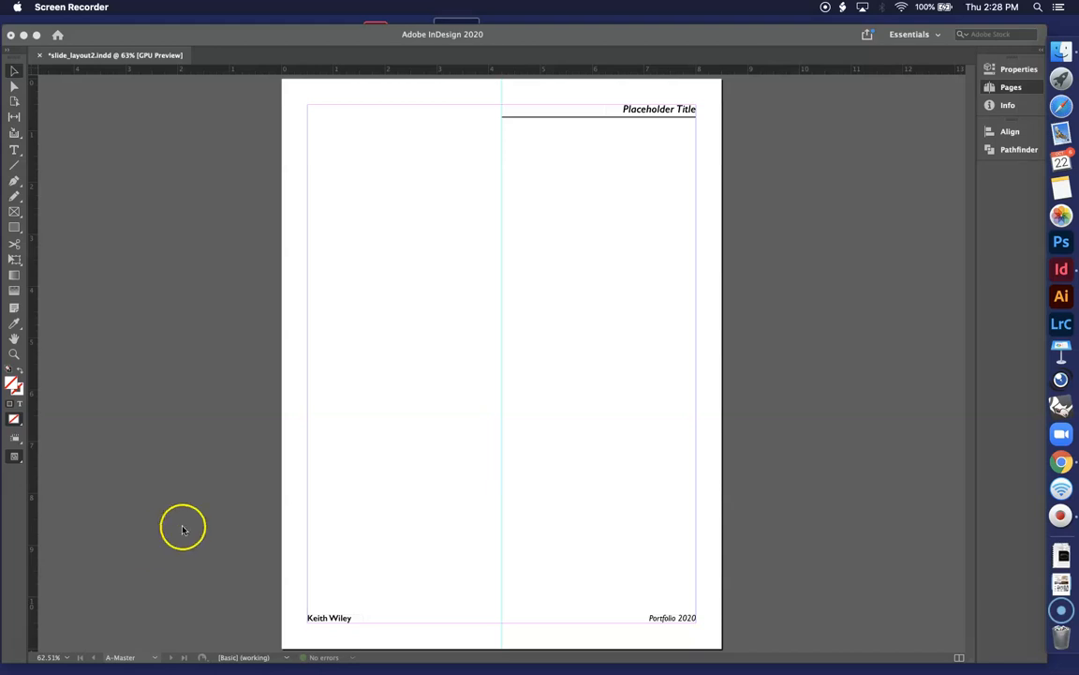
Duplicate the A-Master master spread.
left_click(405, 337)
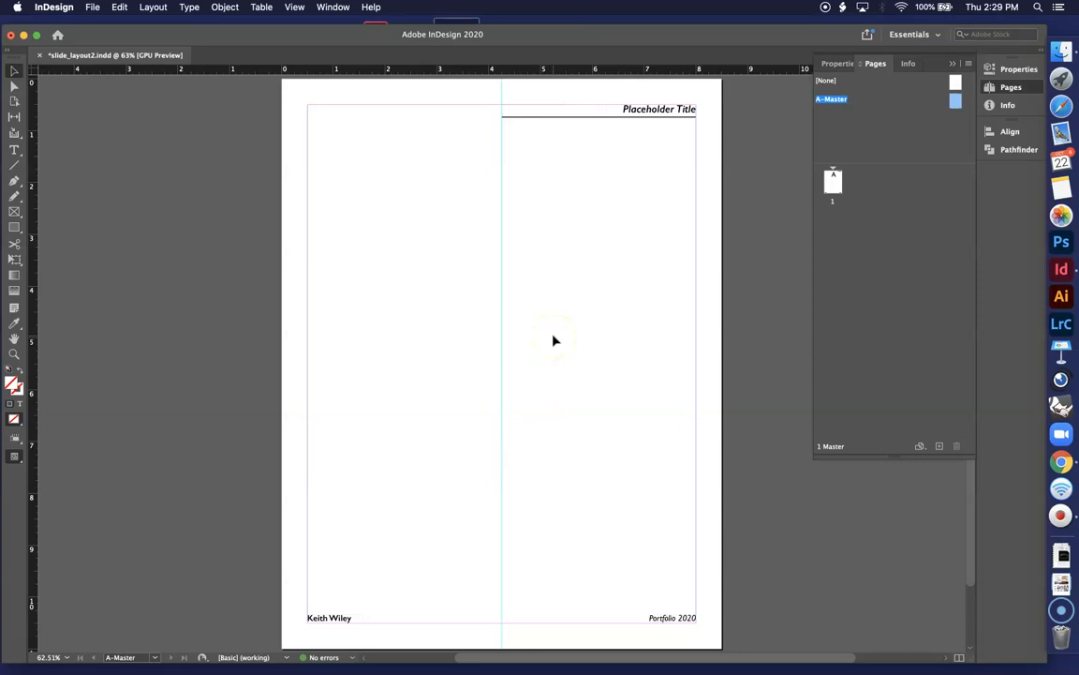
right_click(955, 103)
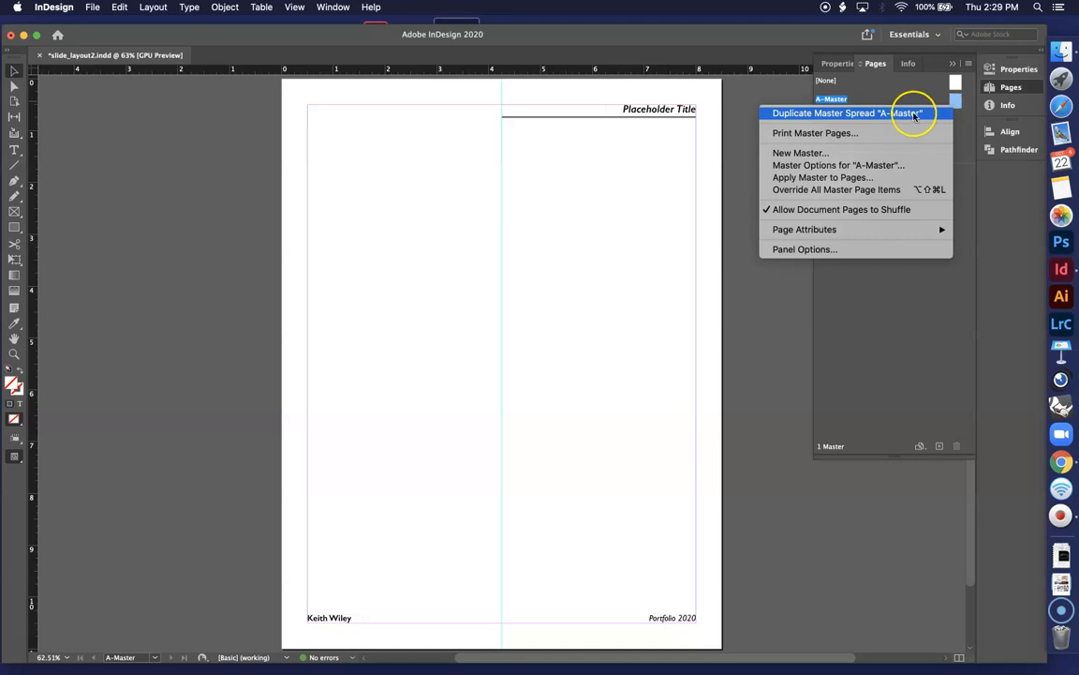
left_click(914, 113)
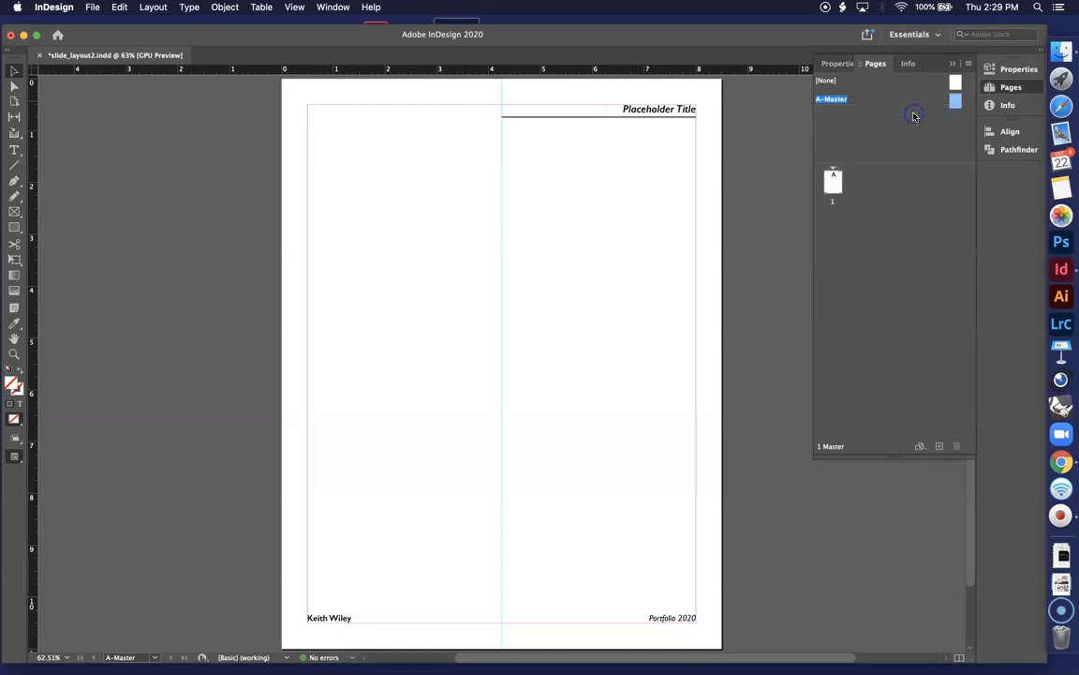
Rename the B-Master spread as Master-Slides, keeping the prefix B and basing it on no other master.
left_click(836, 118)
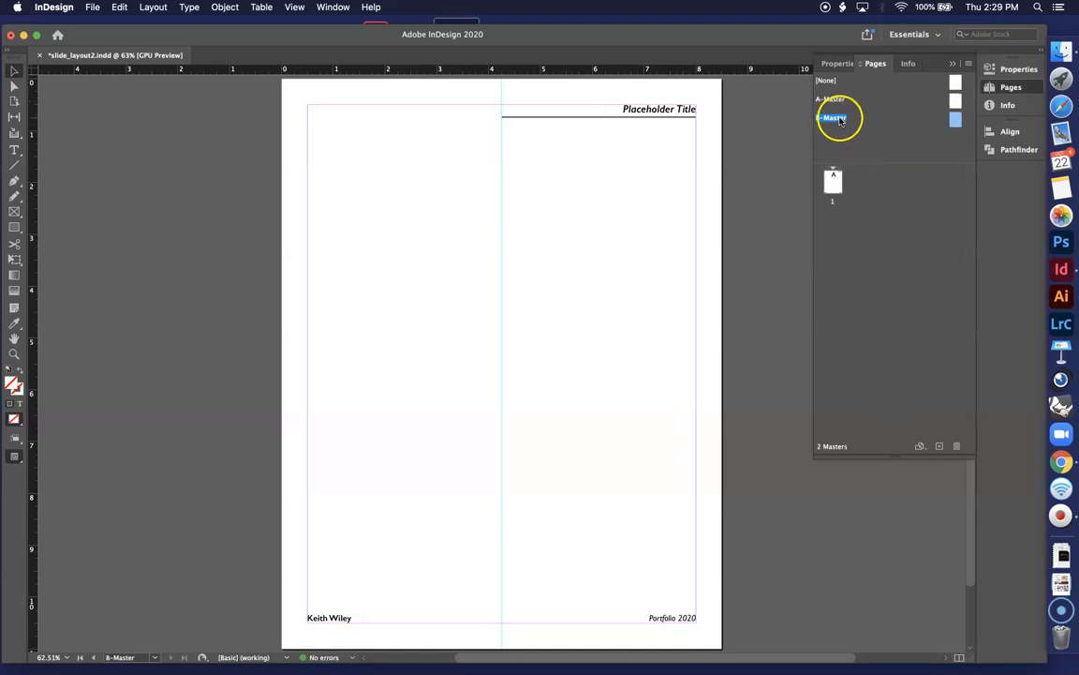
right_click(841, 120)
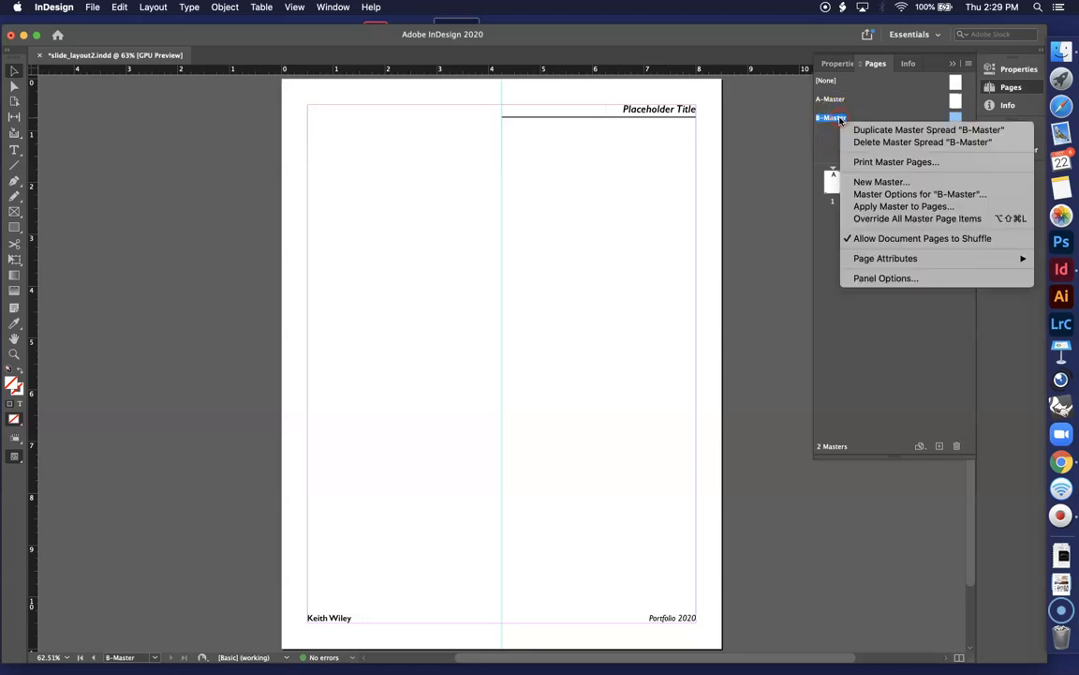
left_click(914, 194)
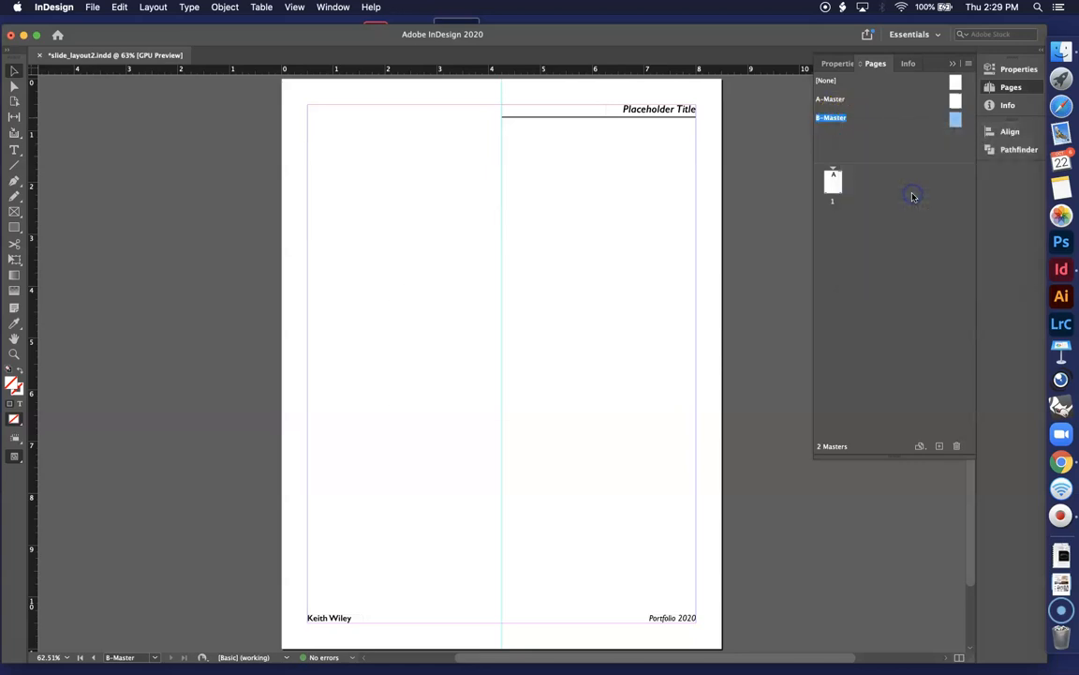
left_click(533, 335)
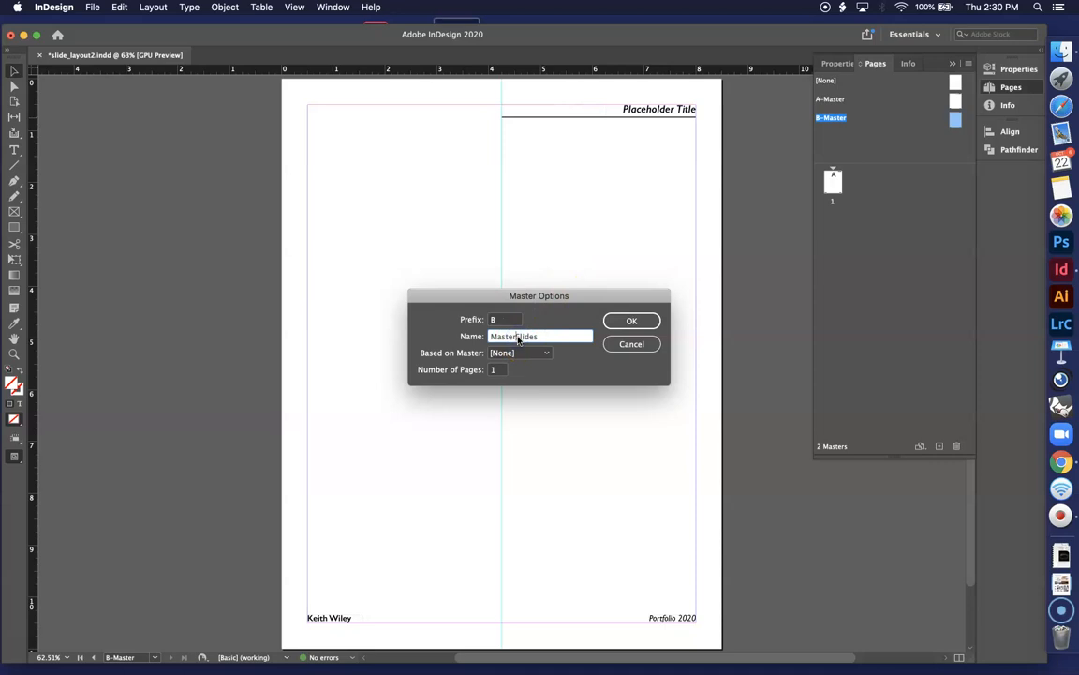
left_click(632, 320)
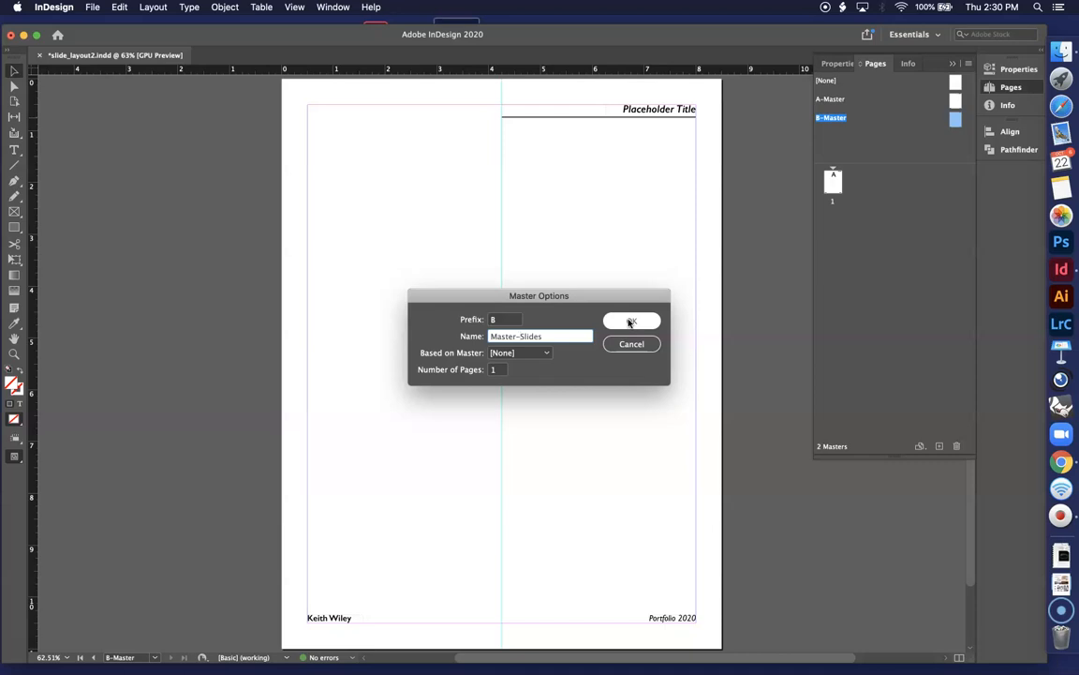
left_click(631, 322)
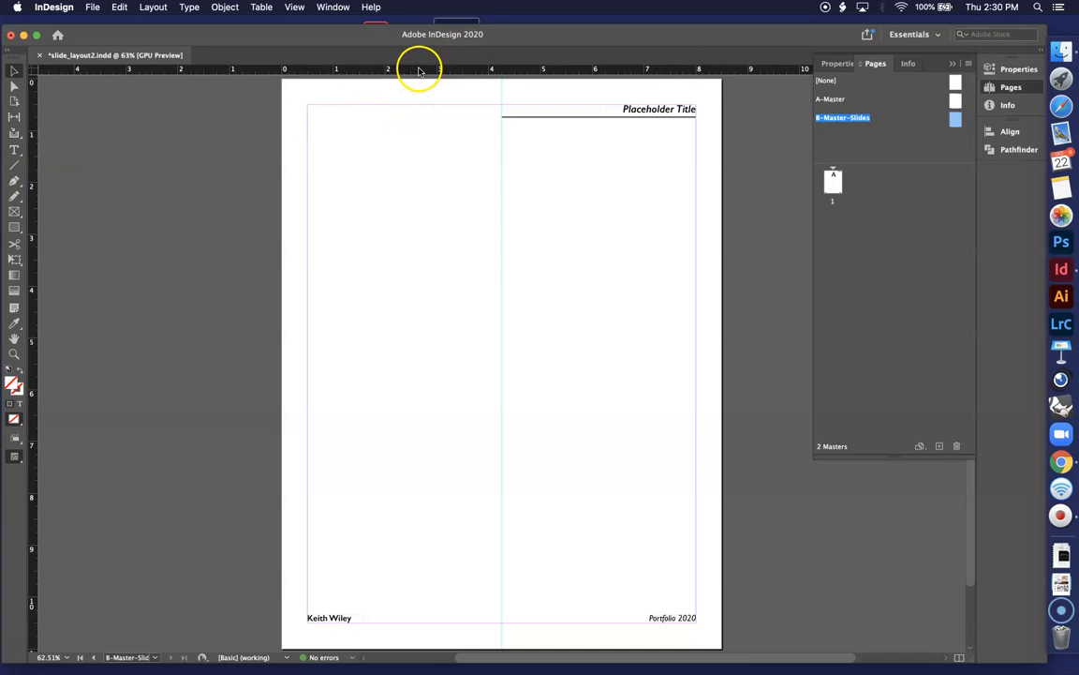
Pull a horizontal ruler guide onto the master page at about 3 in and delete it.
left_click_drag(378, 67, 409, 238)
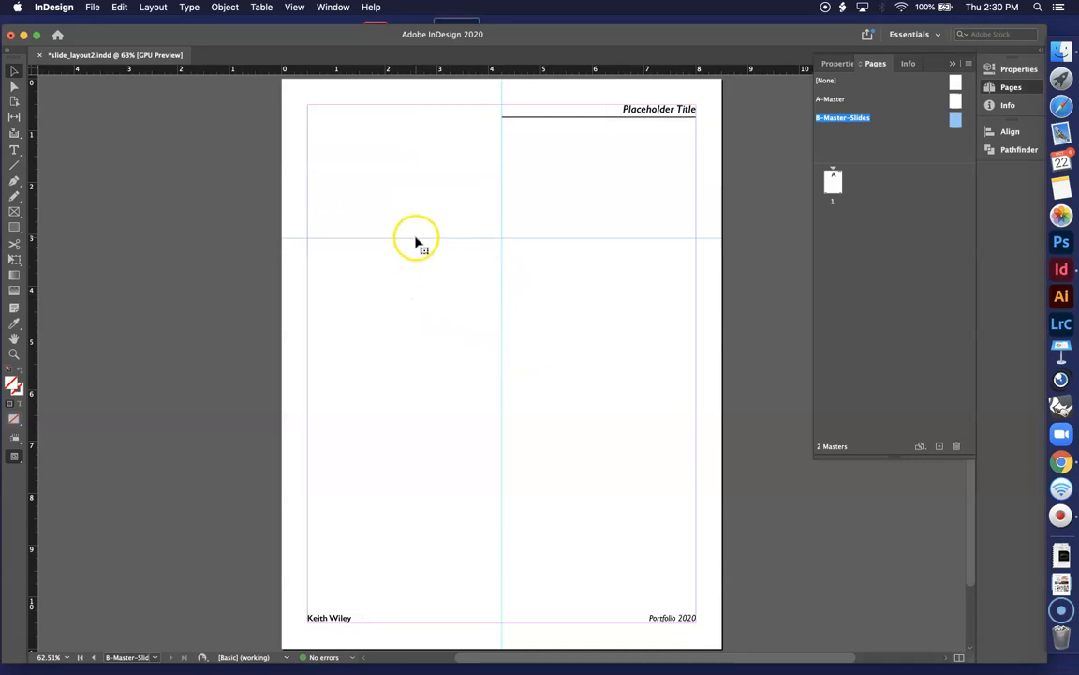
key("Delete")
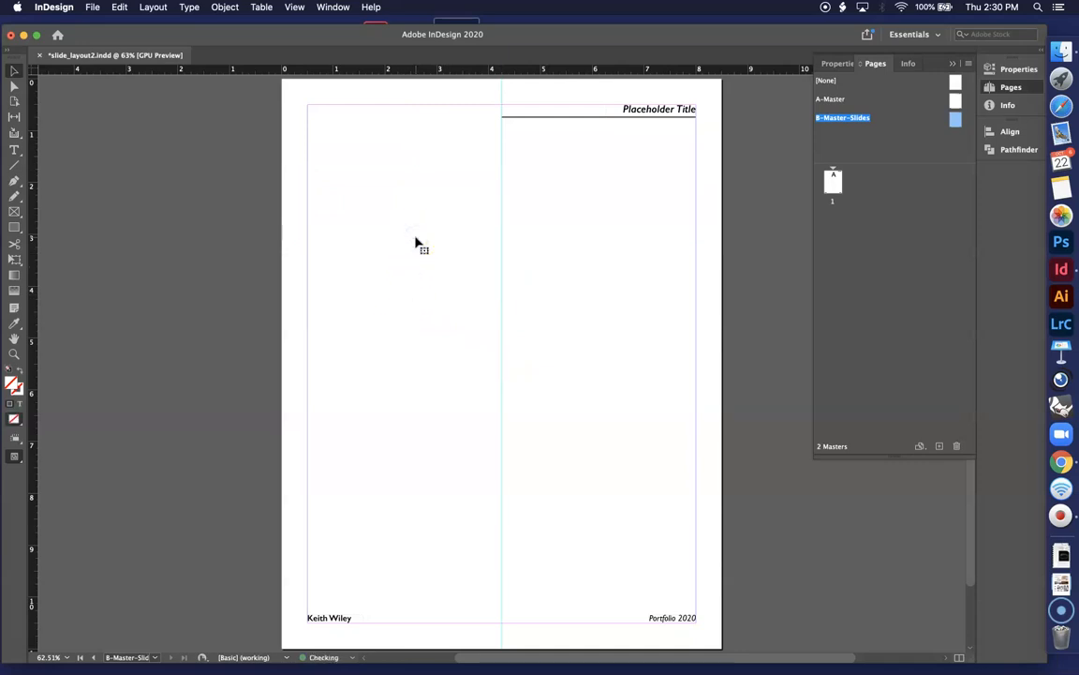
left_click(293, 9)
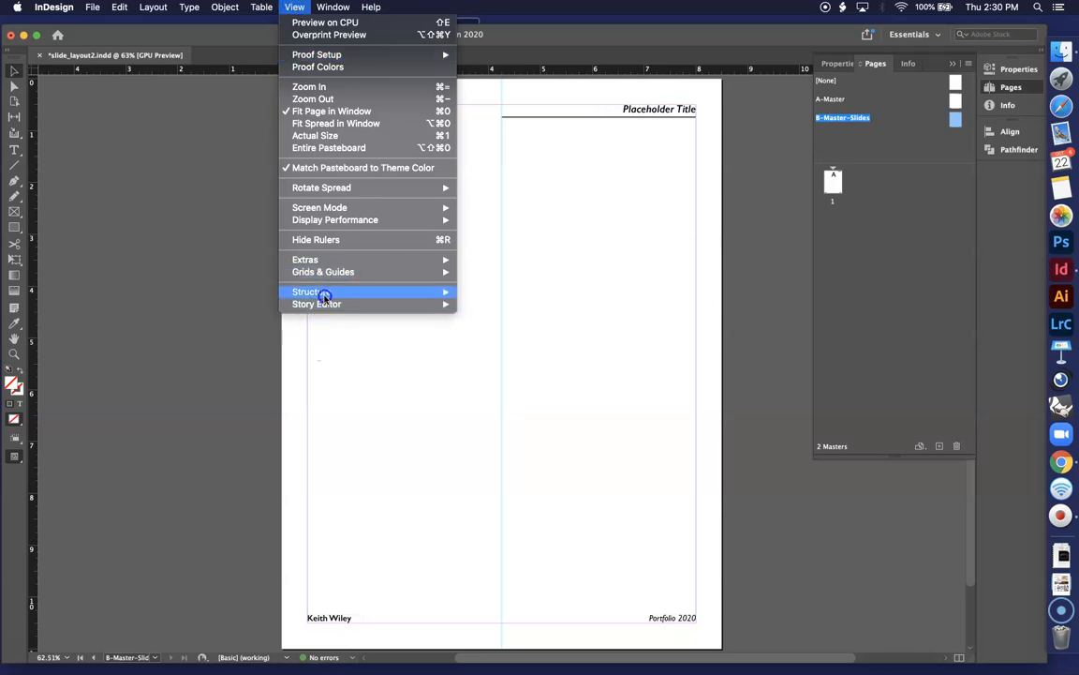
mouse_move(316, 4)
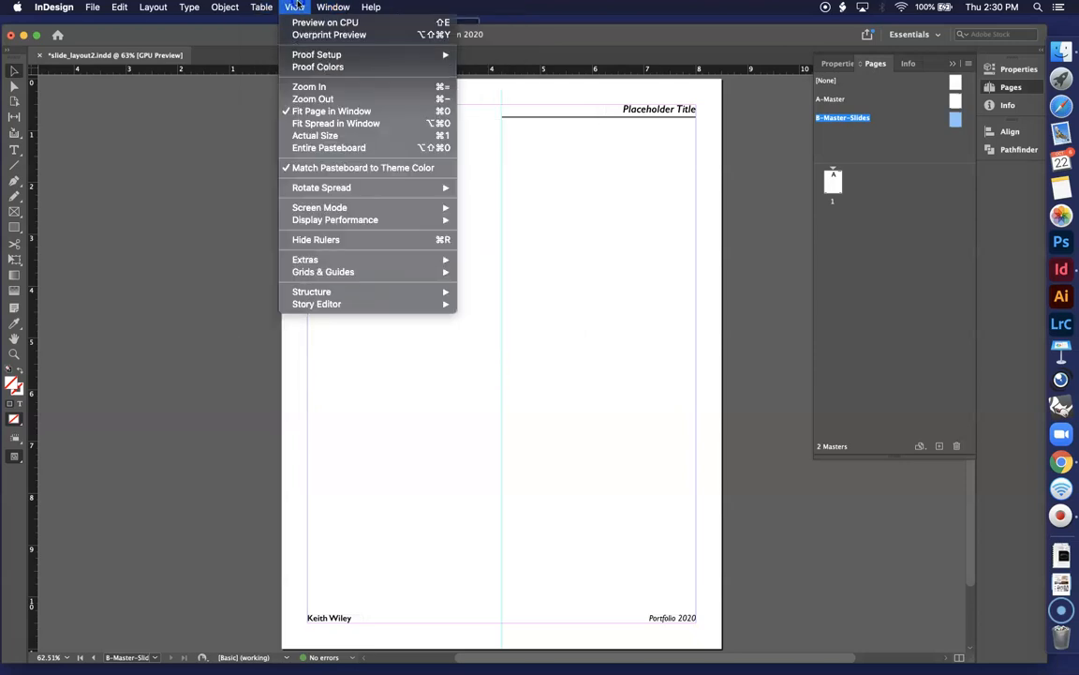
mouse_move(328, 272)
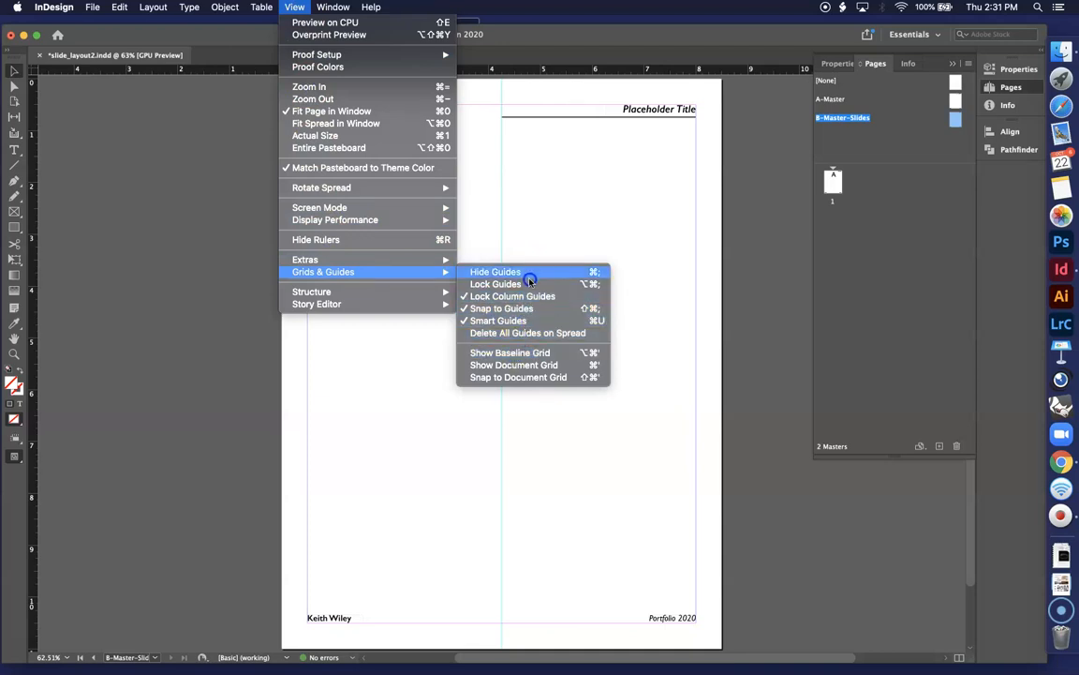
left_click(540, 161)
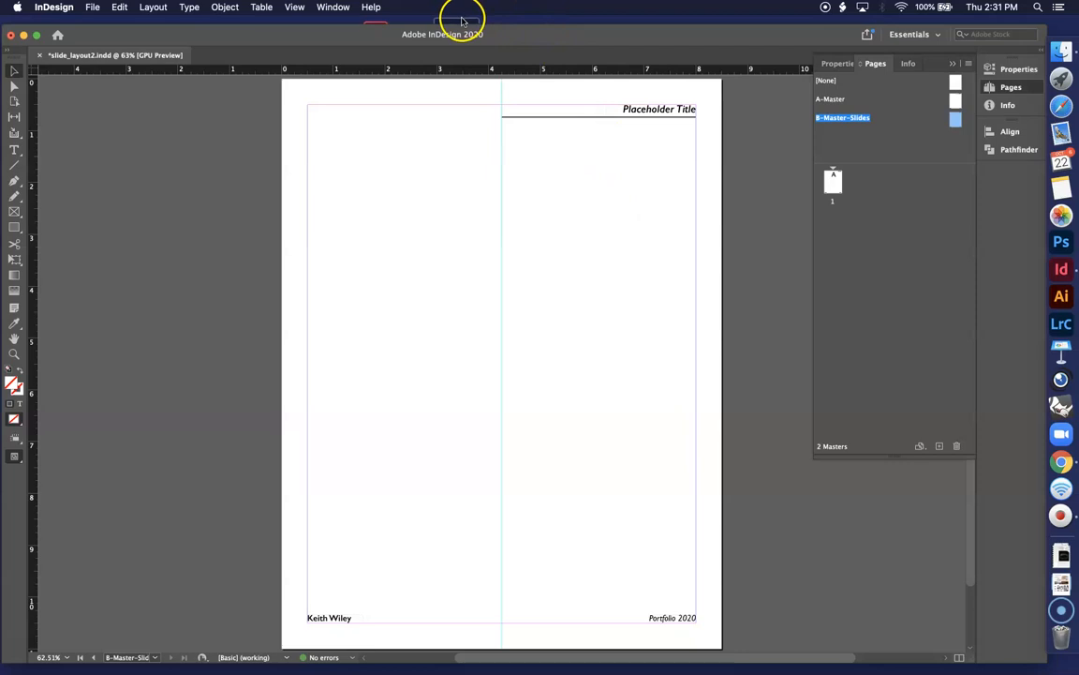
Place the "A few design concepts" slide on the master page, about 4.5 in wide, and move it up below the title area.
left_click_drag(462, 21, 450, 426)
left_click_drag(342, 250, 578, 426)
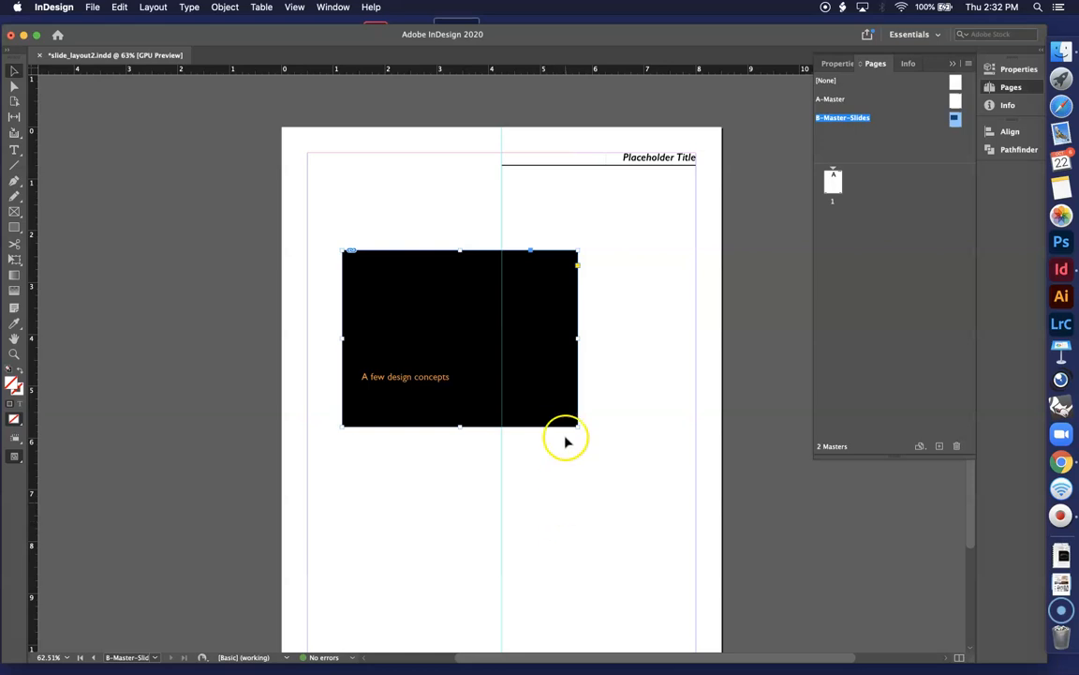
left_click_drag(448, 270, 431, 212)
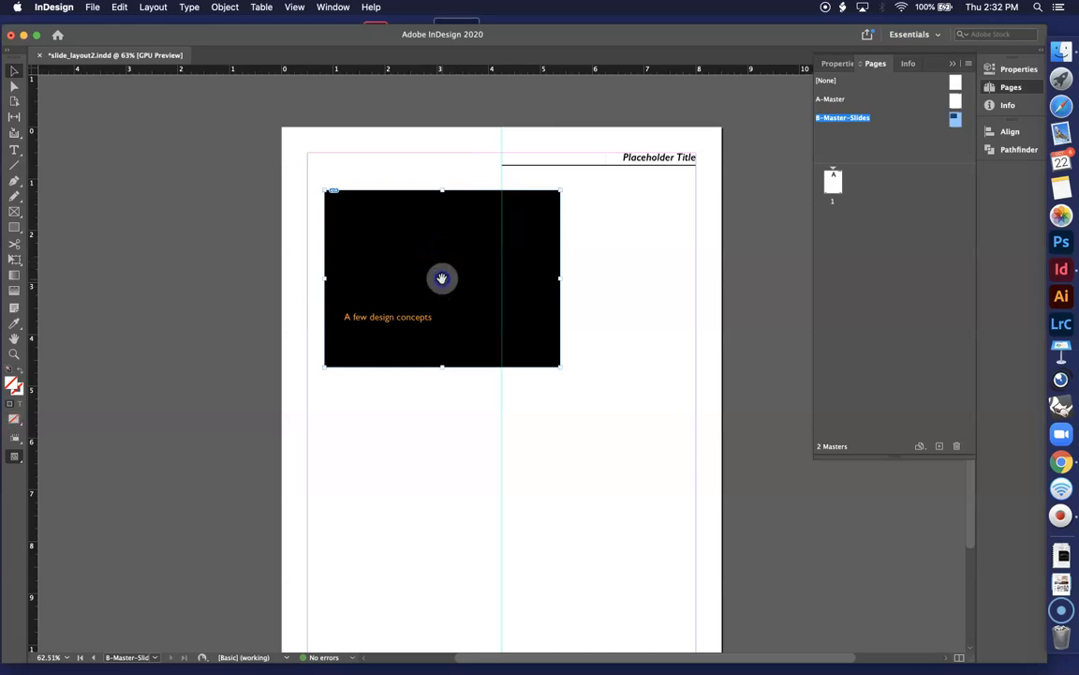
Try deleting the slide image from its frame and shifting it inside the frame, undoing both changes.
left_click(442, 278)
key("Delete")
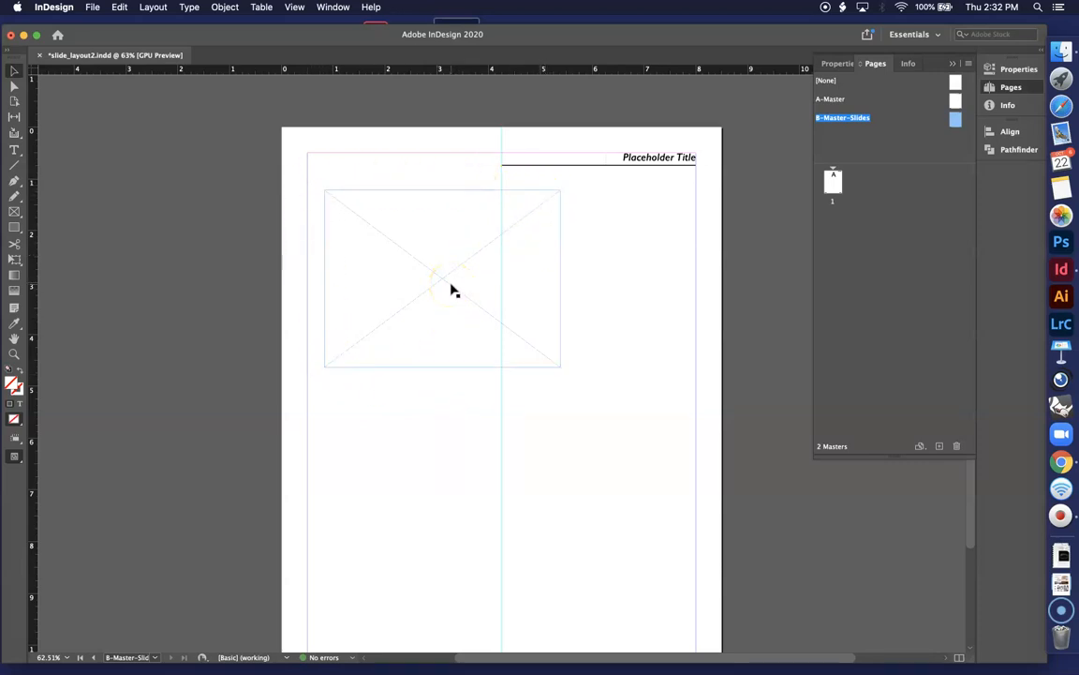
key("super+z")
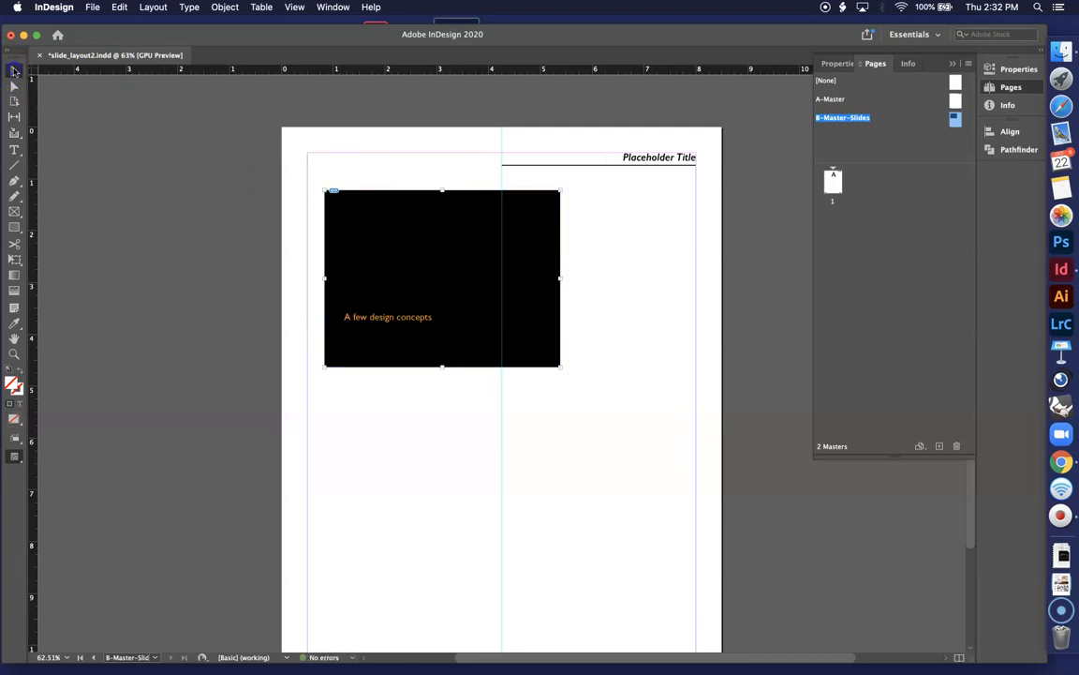
left_click(441, 277)
left_click_drag(408, 214, 537, 216)
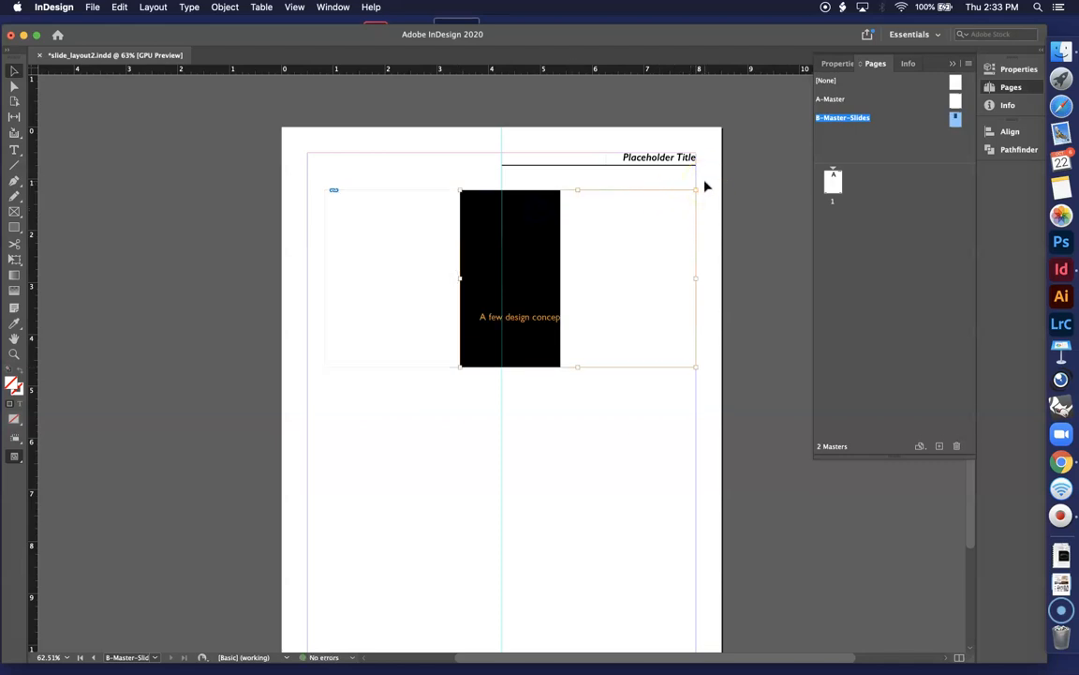
key("cmd+z")
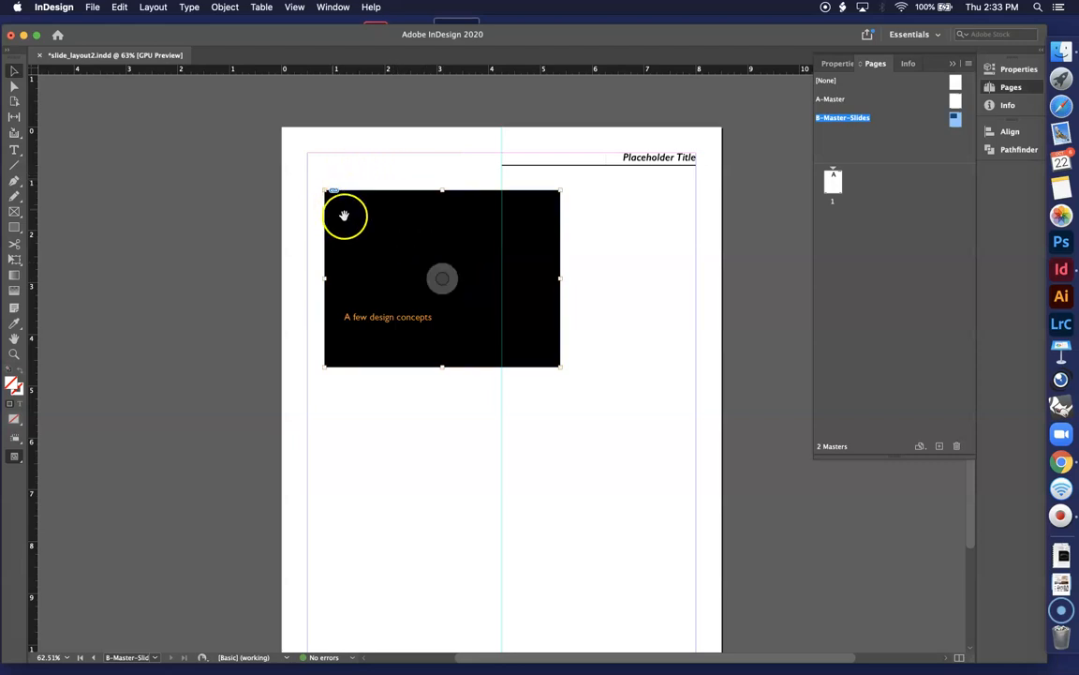
Move the slide frame with its content against the page's right margin, just below the title rule.
left_click(326, 156)
left_click(368, 215)
left_click_drag(373, 222, 512, 206)
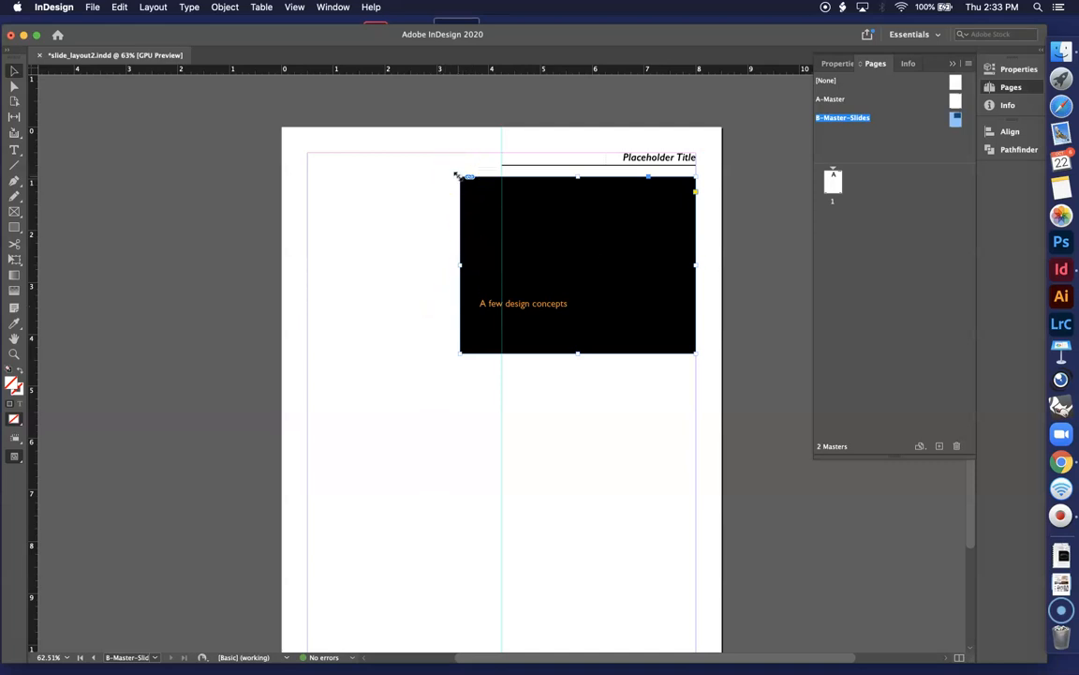
Undo a distorted resize of the slide and scale it proportionally to about 3.66 × 2.75 in, keeping its lower-right corner fixed.
left_click_drag(458, 175, 428, 297)
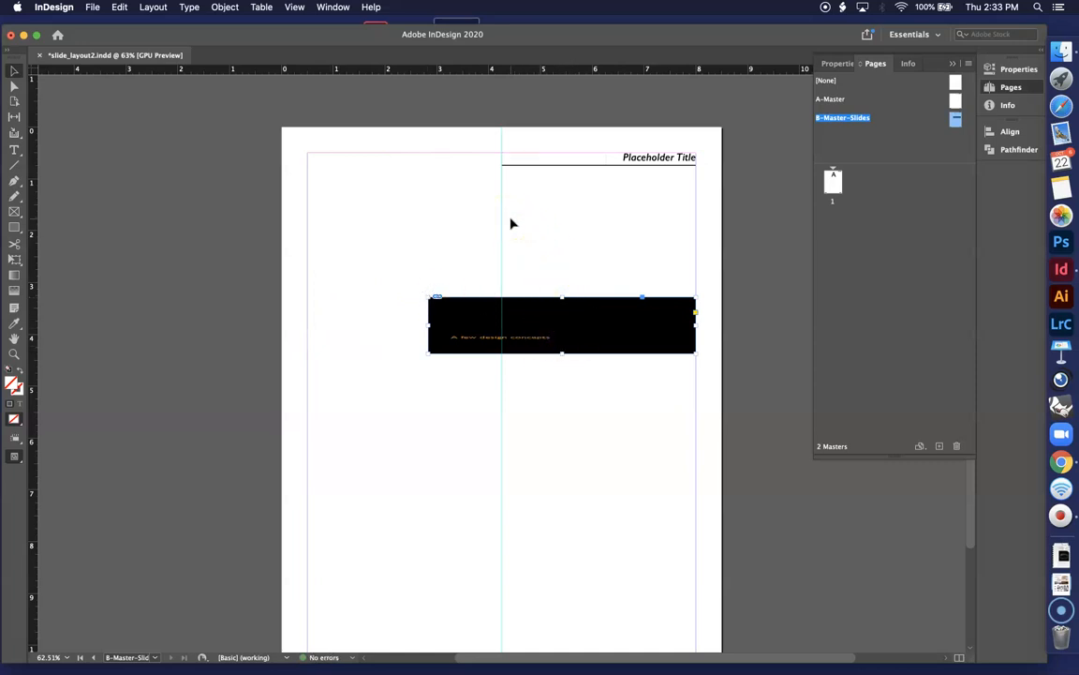
key("super+z")
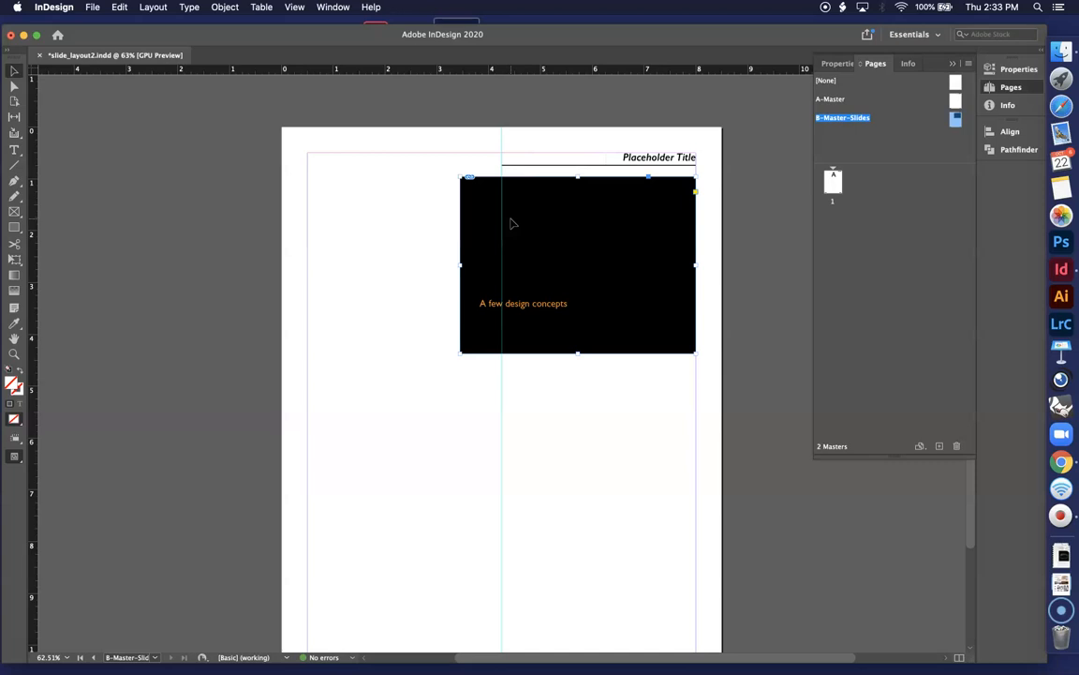
left_click_drag(460, 176, 506, 213)
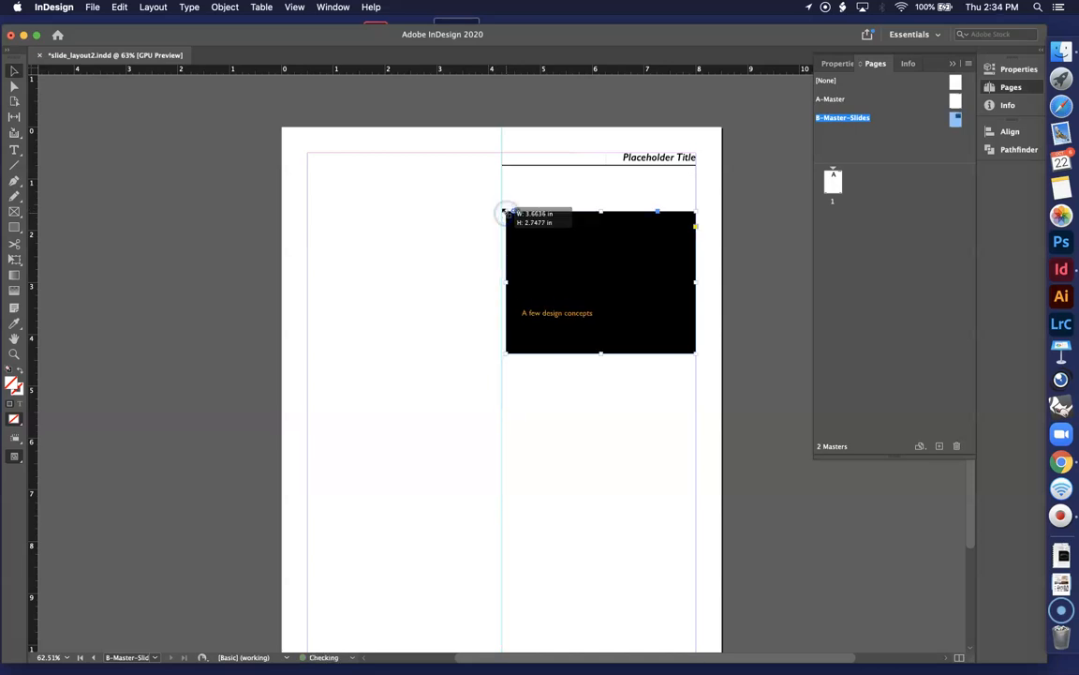
Duplicate the slide frame beside the original, aligned horizontally with it and snapped to the page's left margin.
scroll(503, 249, "up", 4)
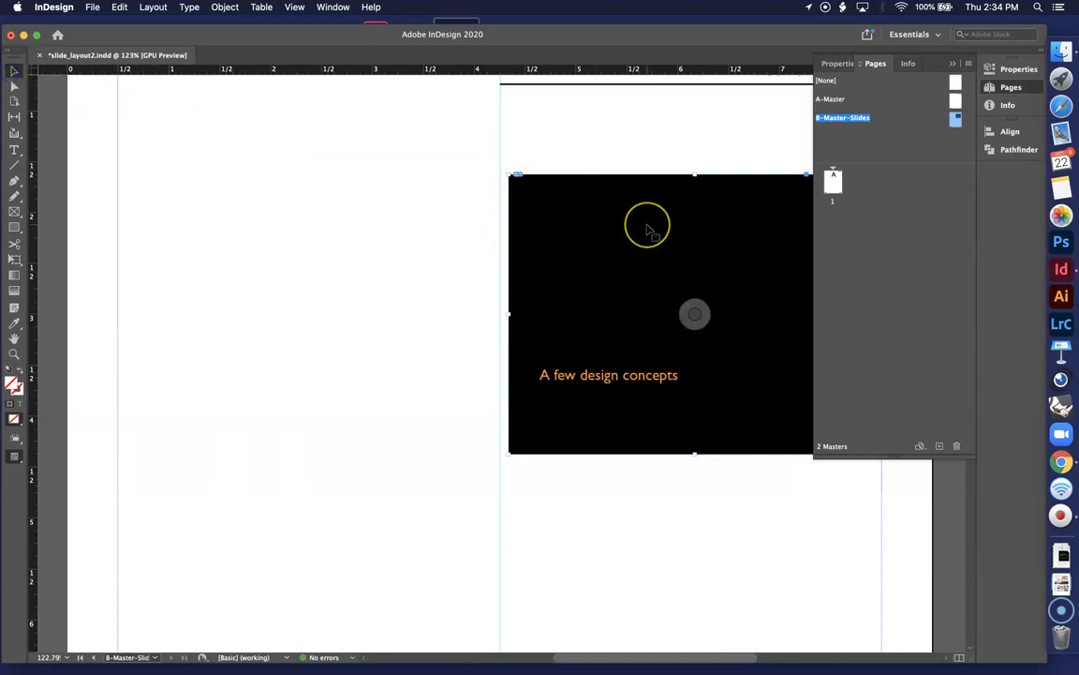
left_click_drag(647, 228, 258, 223)
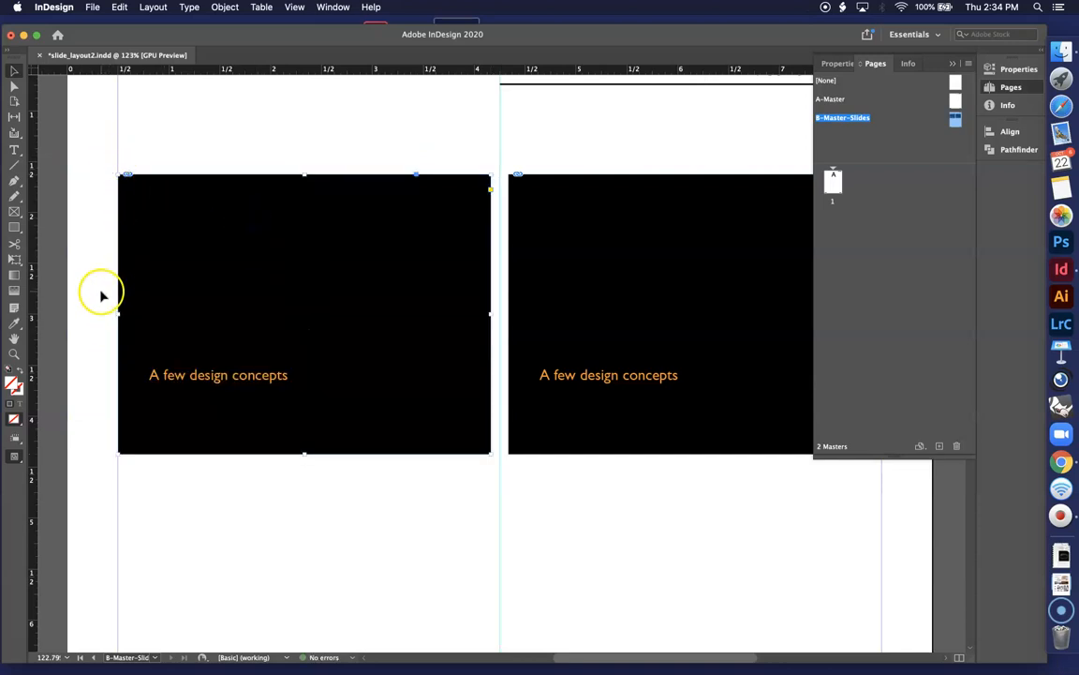
scroll(101, 296, "down", 2, "alt")
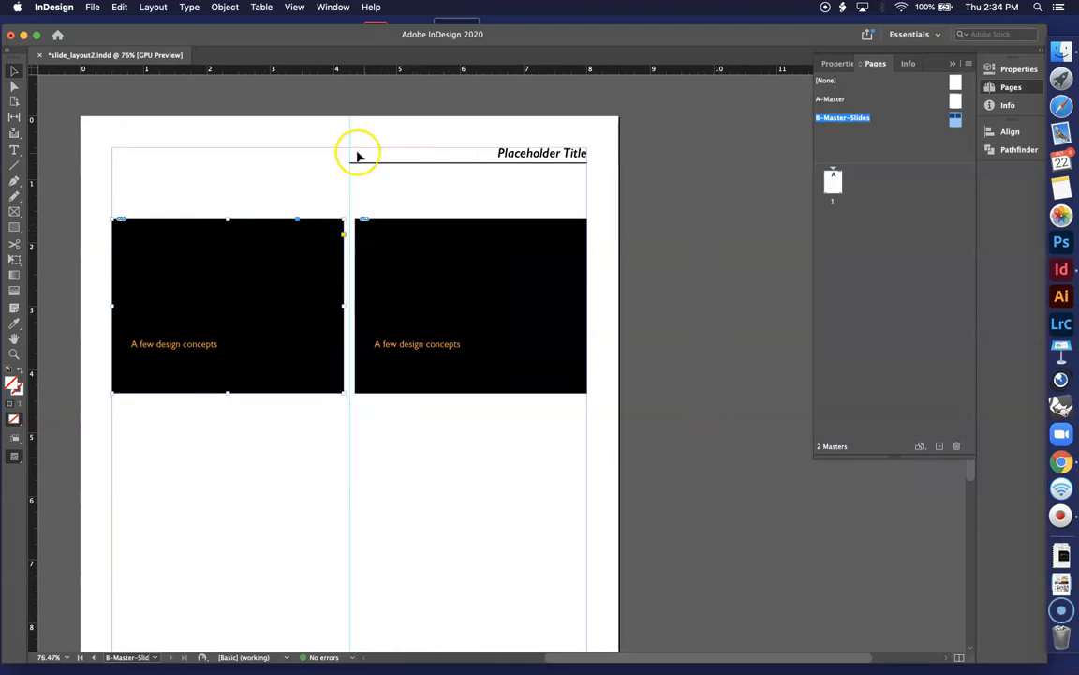
left_click(257, 183)
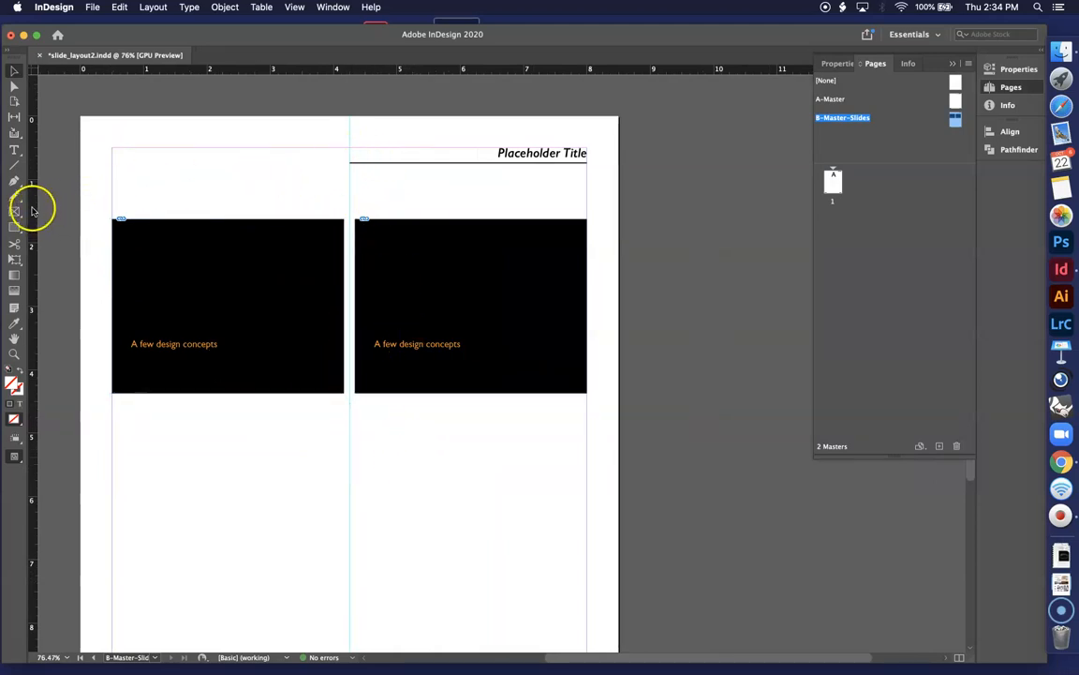
Try vertical ruler guides along the inner edges of the two slide frames and remove both.
left_click_drag(32, 209, 344, 208)
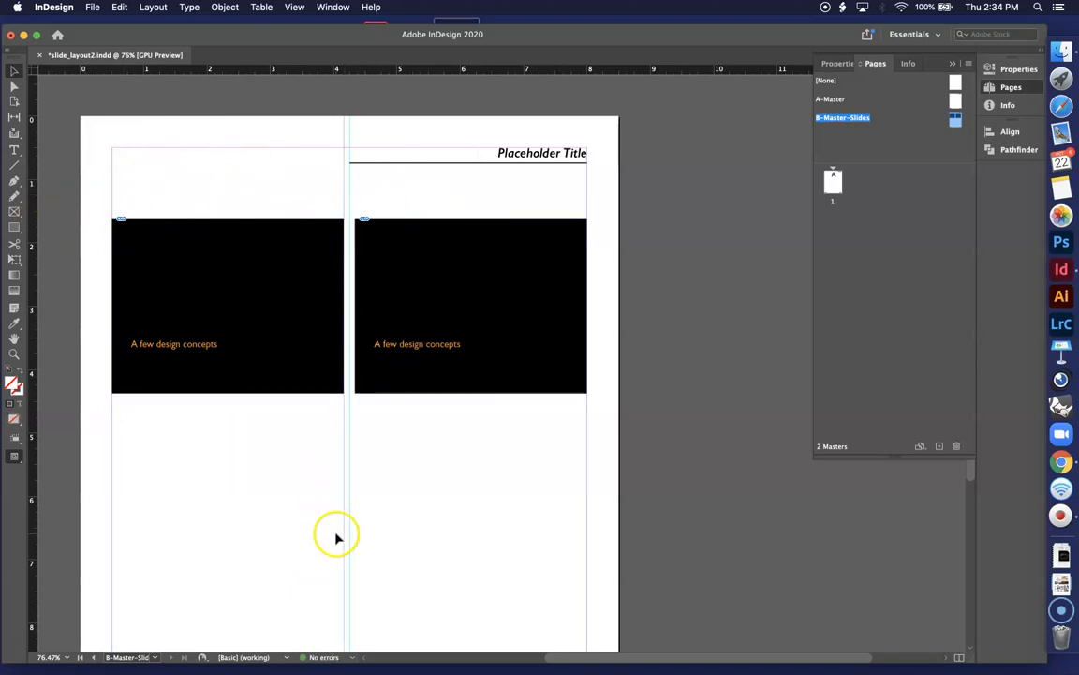
left_click_drag(31, 184, 354, 187)
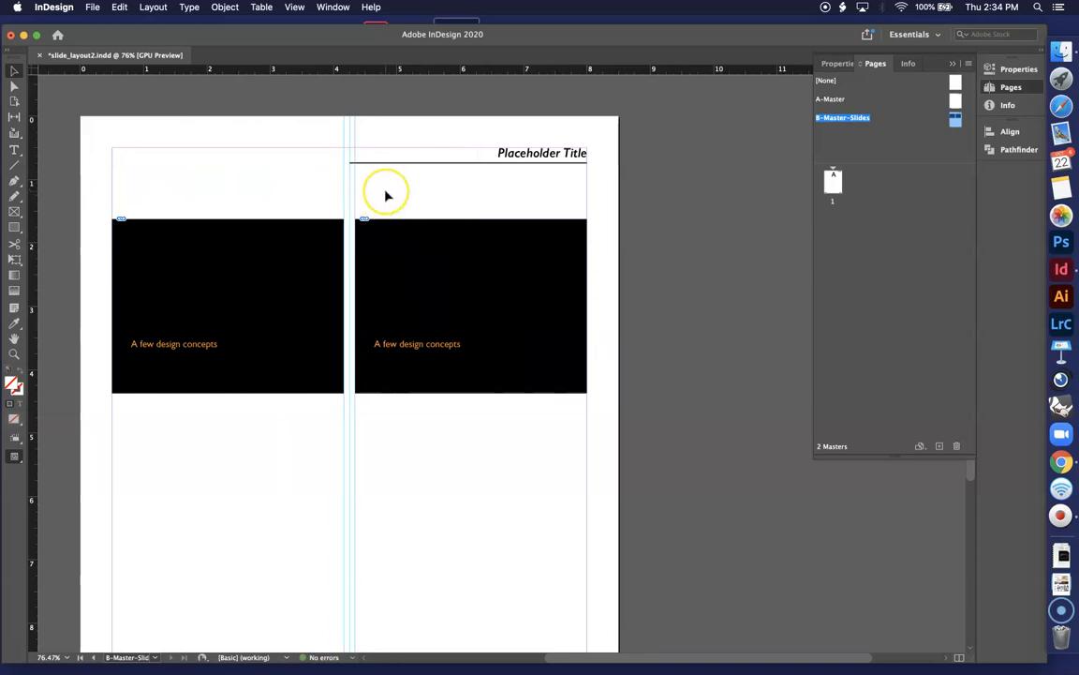
key("super+z")
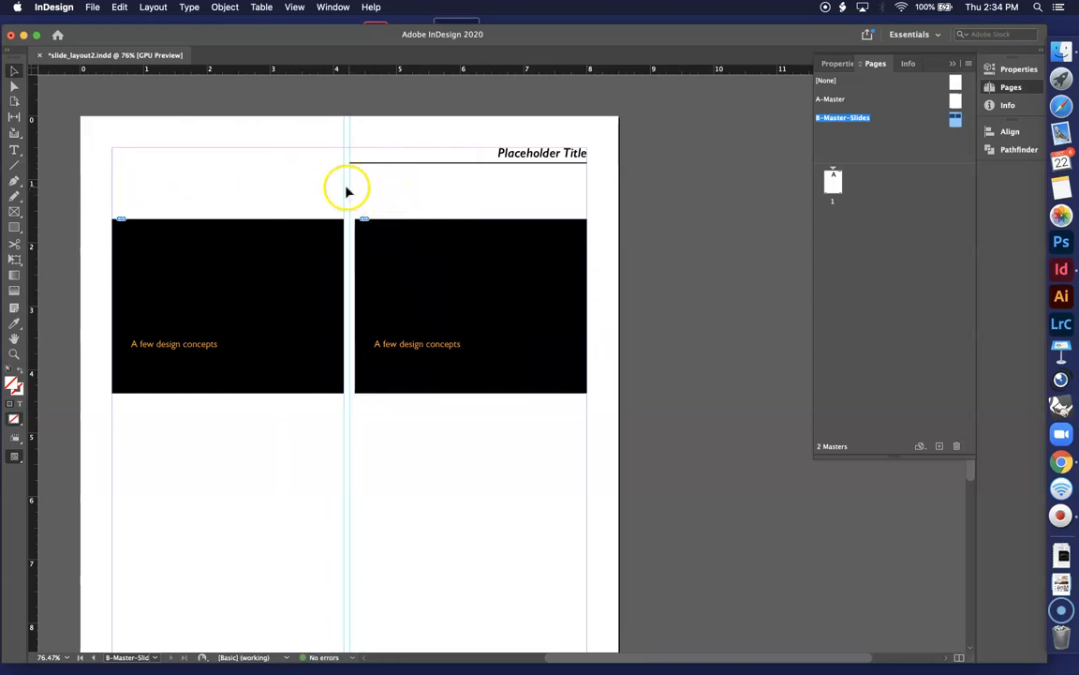
left_click(344, 191)
key("Delete")
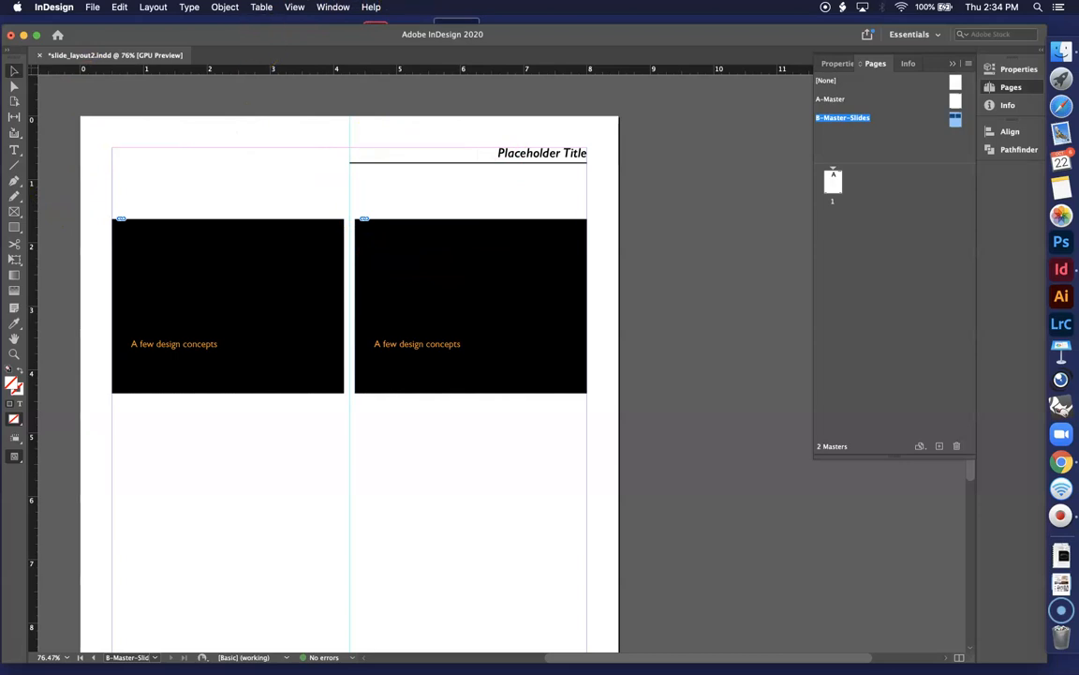
left_click(294, 6)
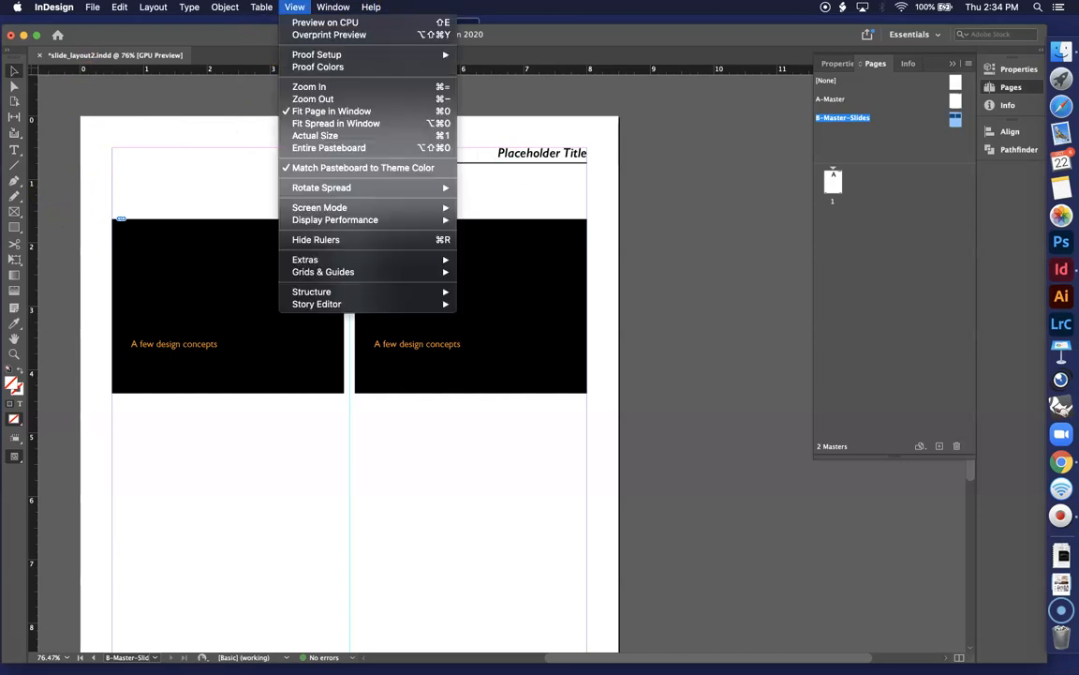
left_click(351, 243)
left_click(159, 161)
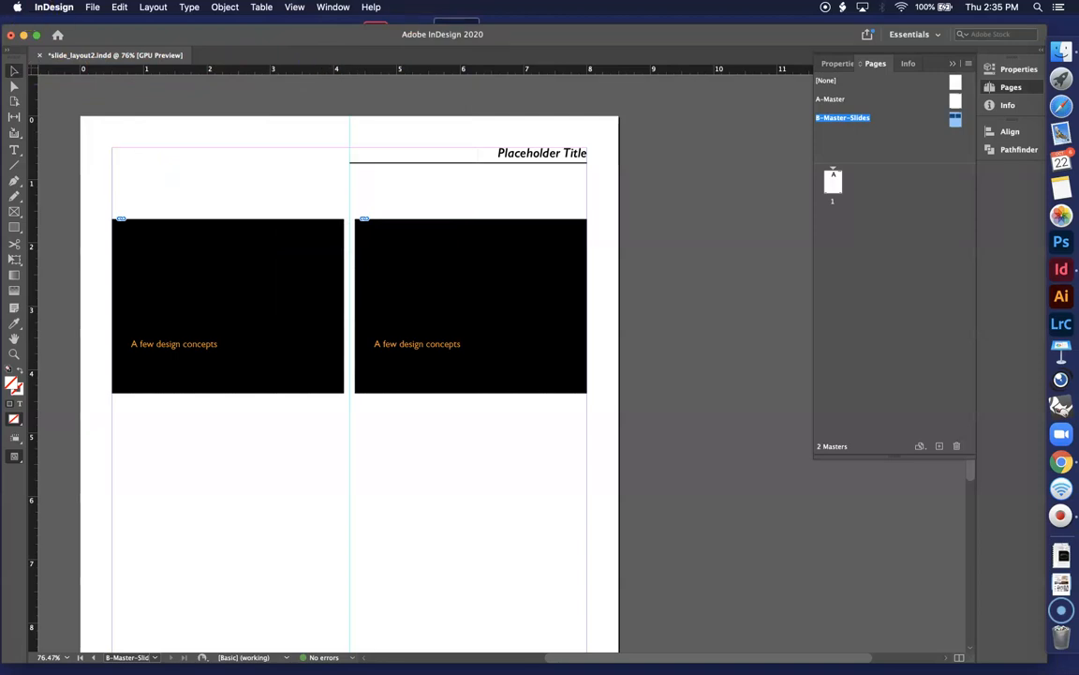
left_click(54, 6)
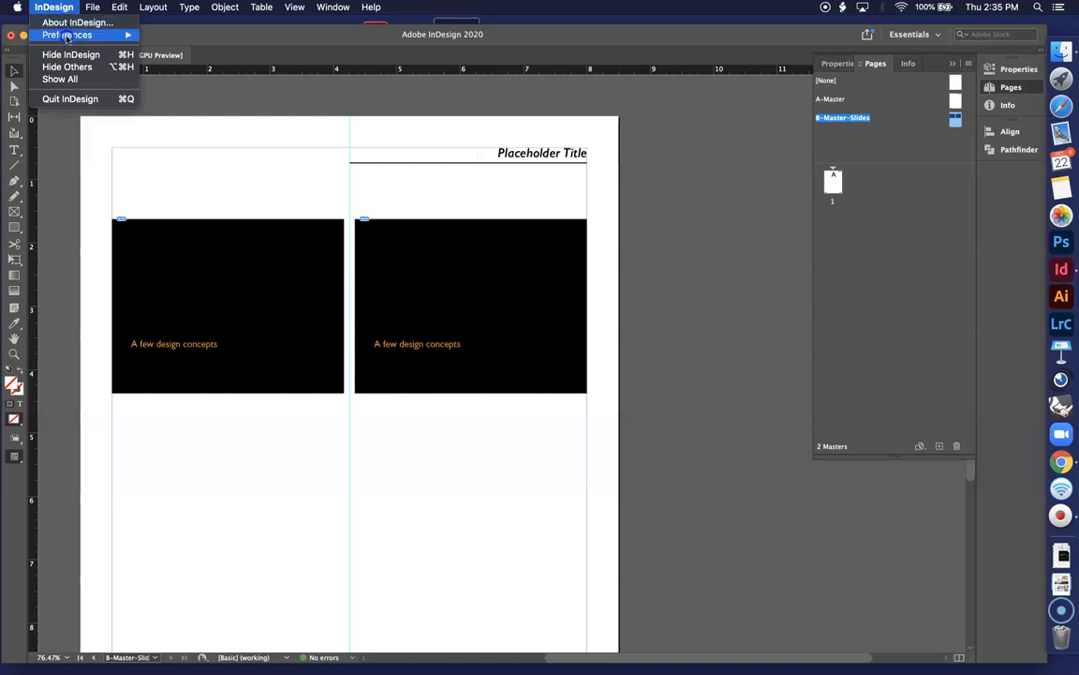
mouse_move(65, 35)
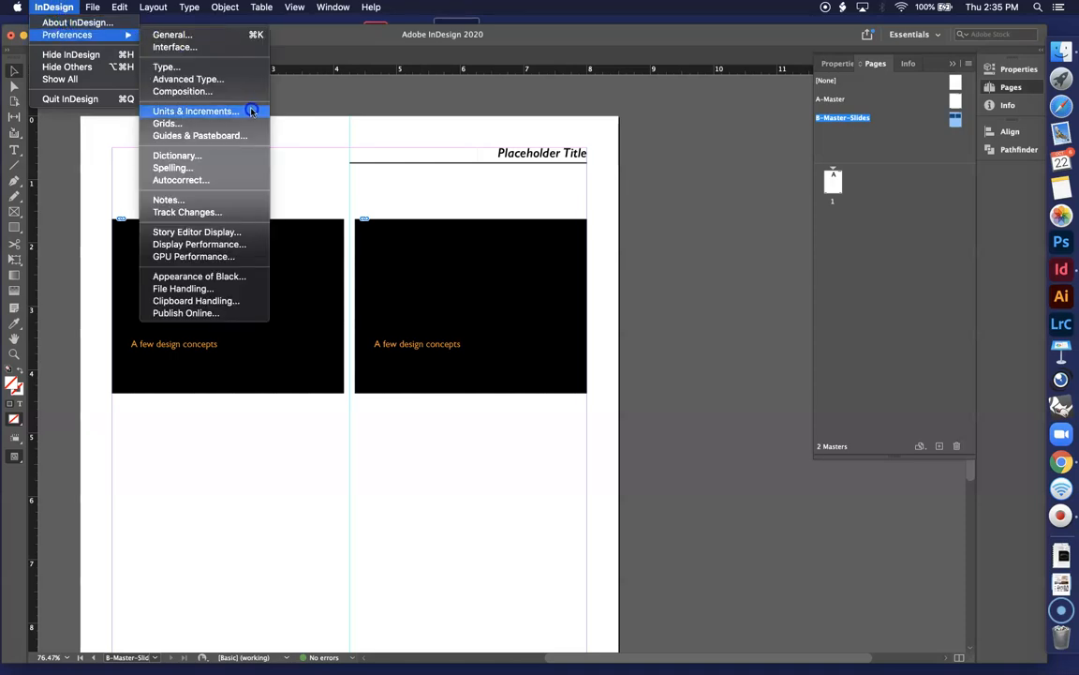
left_click(225, 7)
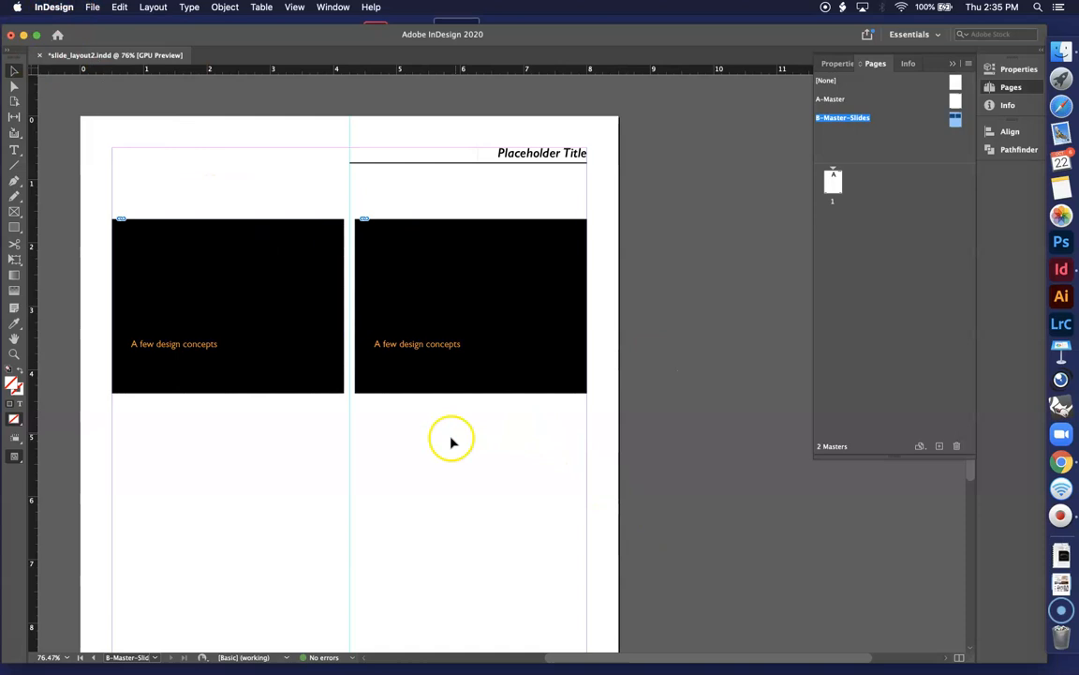
scroll(441, 474, "down", 1)
scroll(442, 474, "down", 3)
scroll(442, 474, "left", 2)
scroll(441, 474, "up", 2)
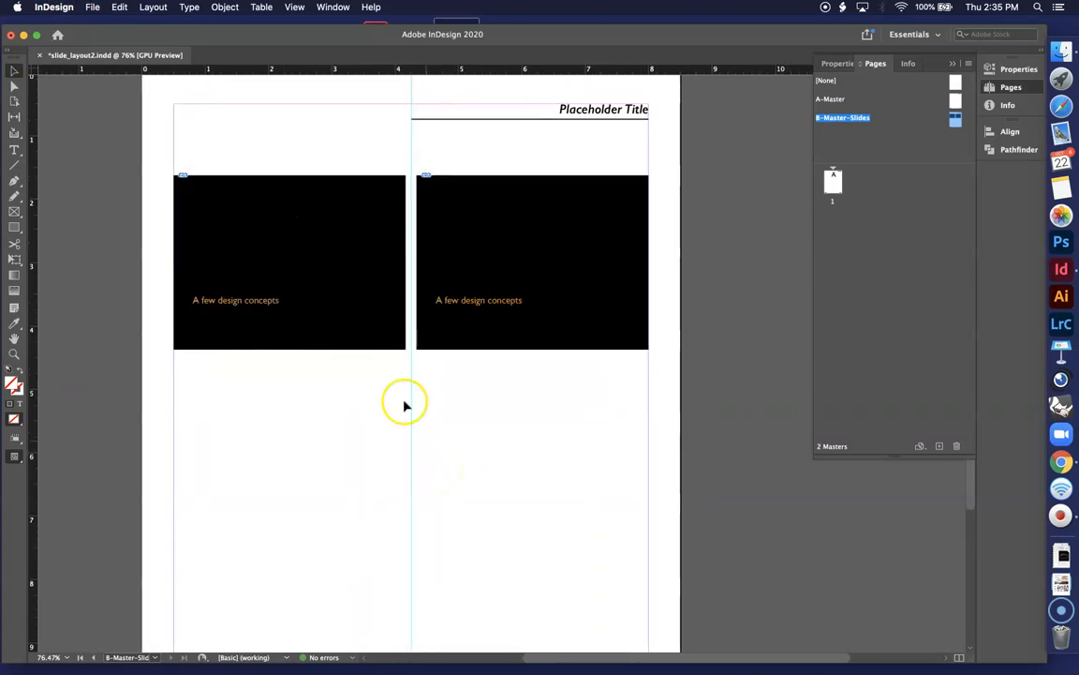
scroll(509, 453, "down", 1)
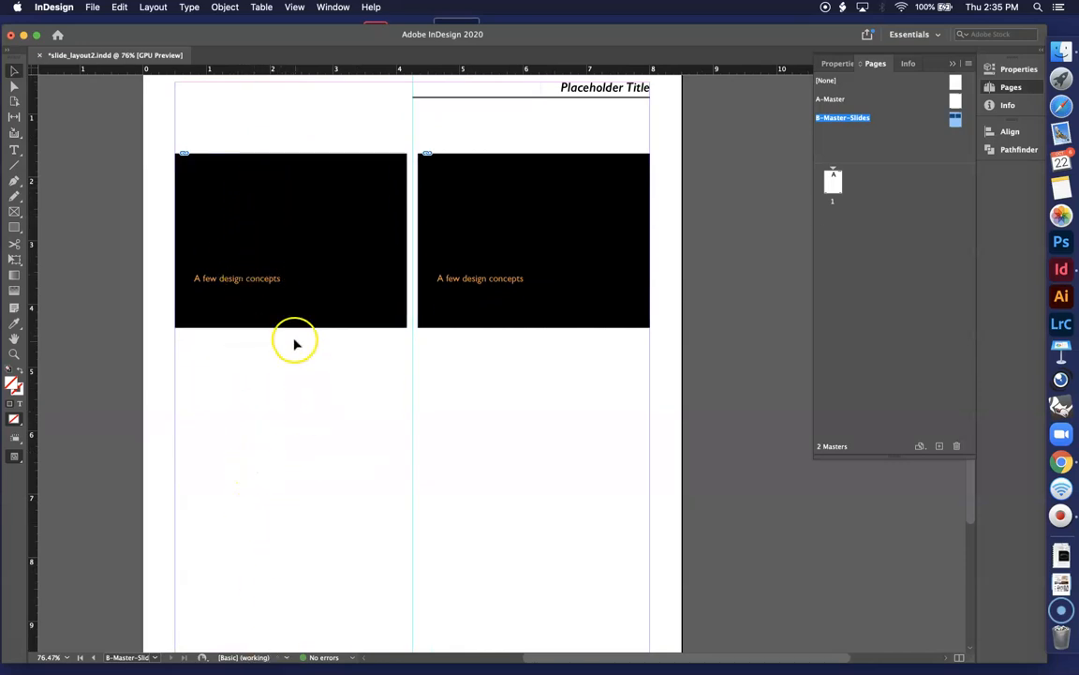
Delete the slide frame in the left column and duplicate the remaining one twice straight down, forming a column of three along the right margin.
left_click(534, 241)
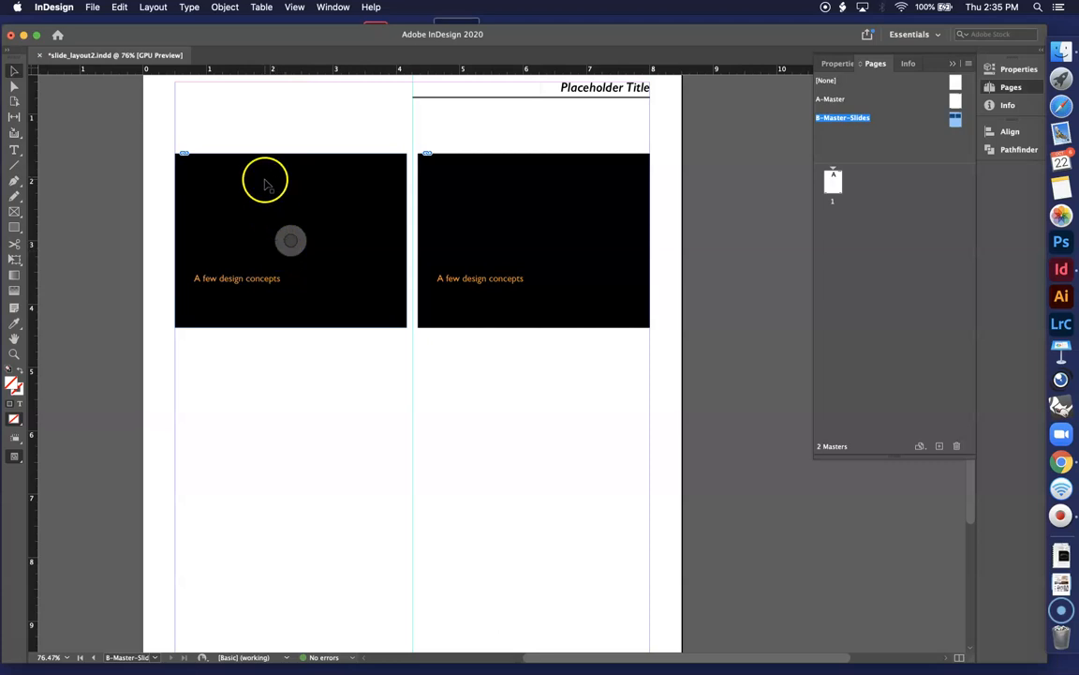
key("Delete")
left_click(567, 183)
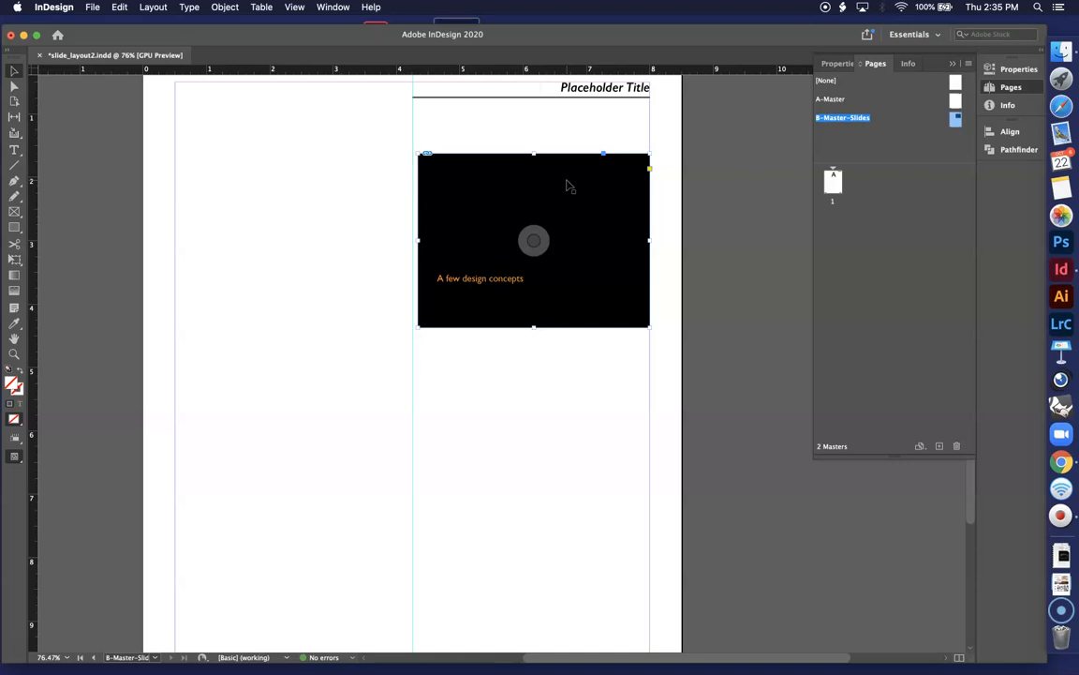
left_click_drag(567, 183, 572, 570)
scroll(572, 569, "down", 5)
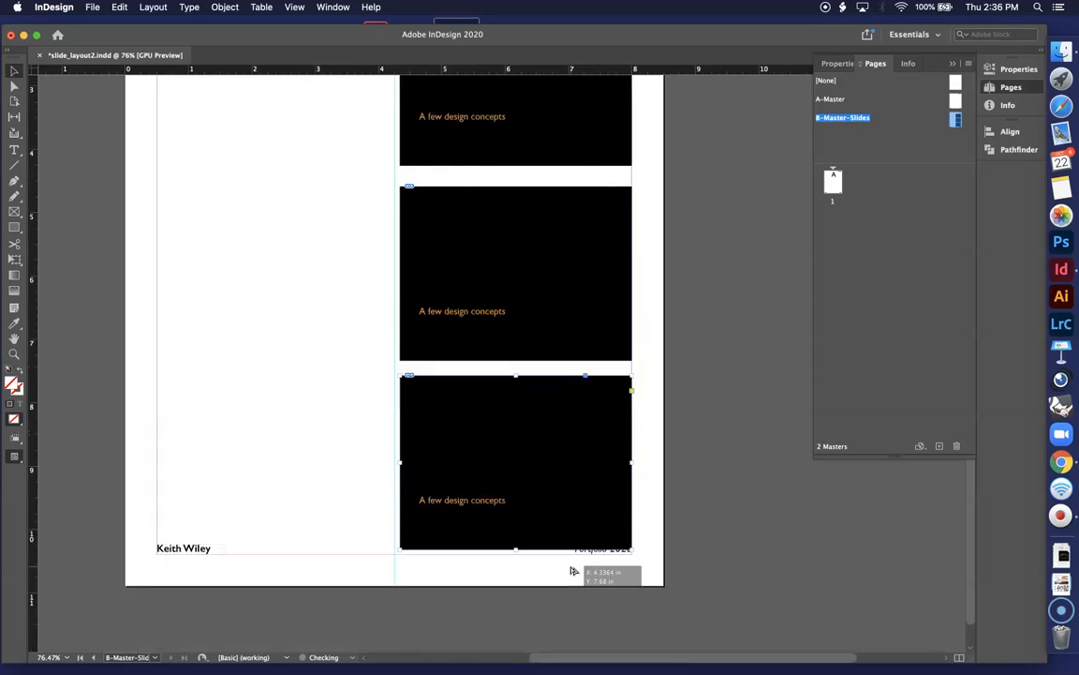
scroll(674, 375, "up", 3)
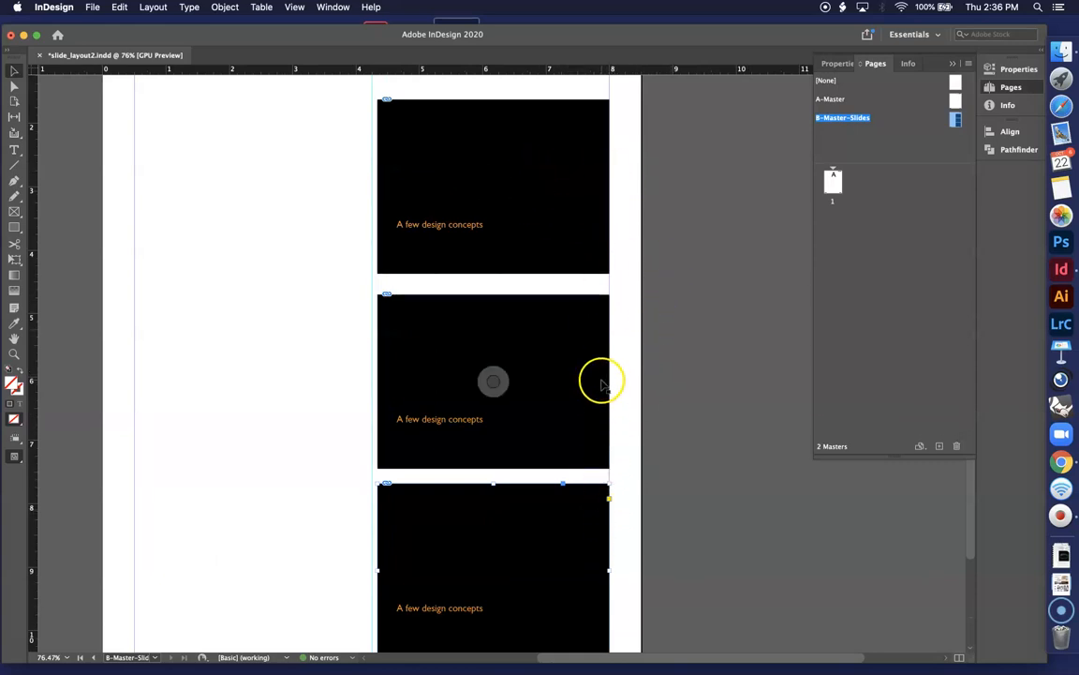
Nudge the lowest slide frame up until only a thin gap separates it from the middle frame.
scroll(638, 412, "down", 3)
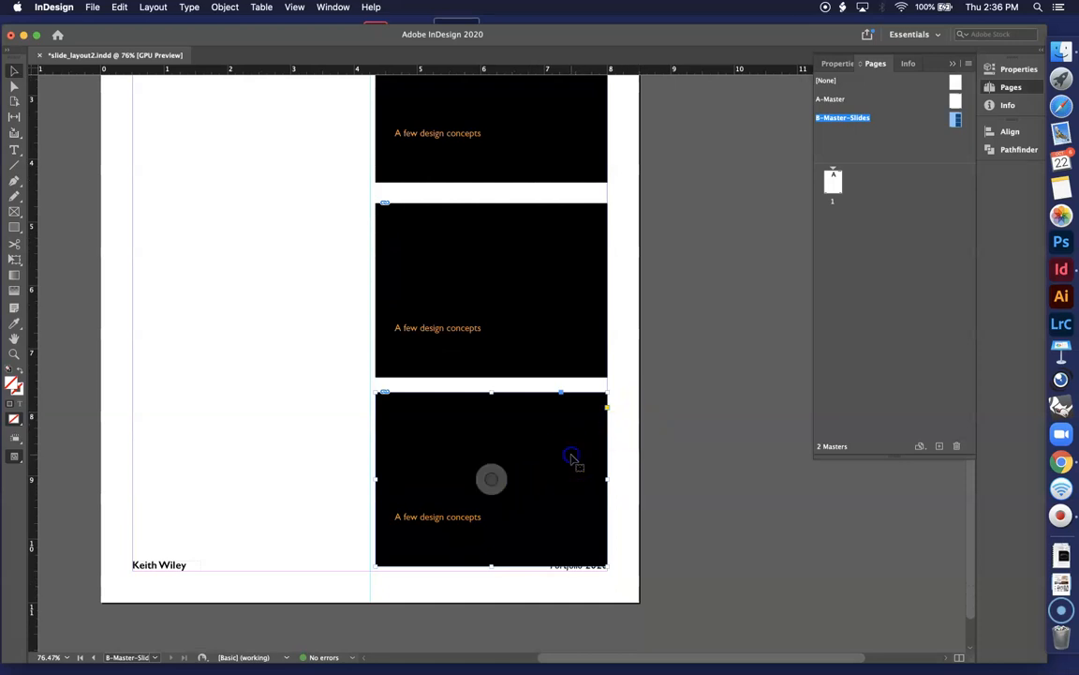
key("Up")
key("Up")
key("Up")
key("Up")
key("Up")
key("Up")
key("Up")
key("Up")
key("Up")
key("Up")
key("Up")
key("Up")
key("Up")
key("Down")
key("Up")
key("Up")
scroll(737, 330, "up", 5)
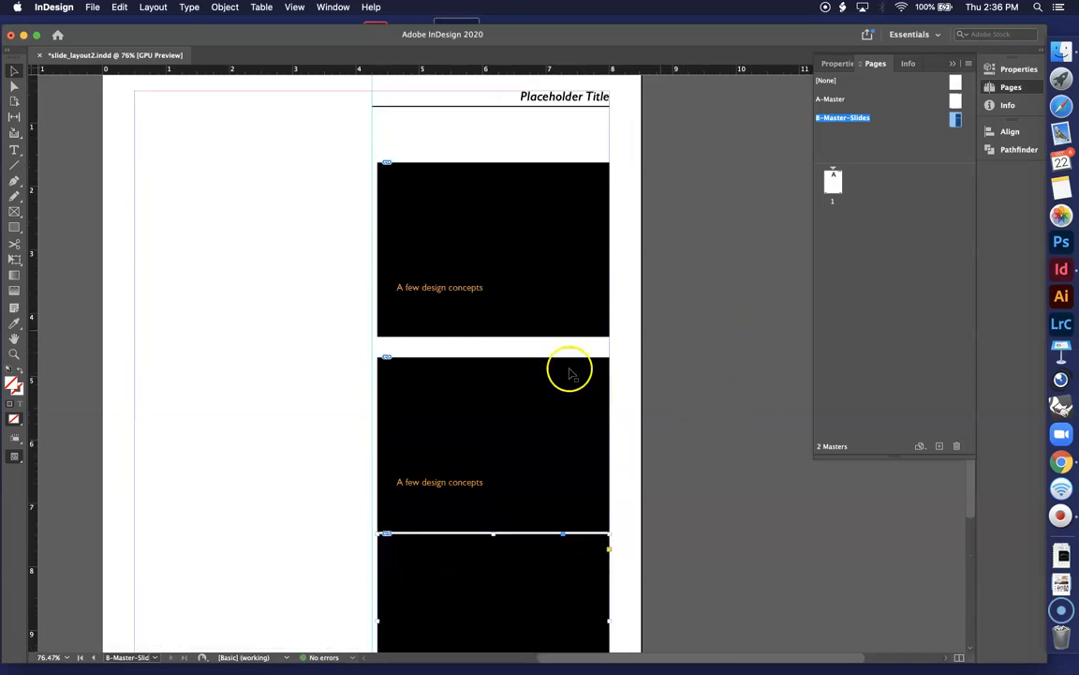
left_click(539, 247)
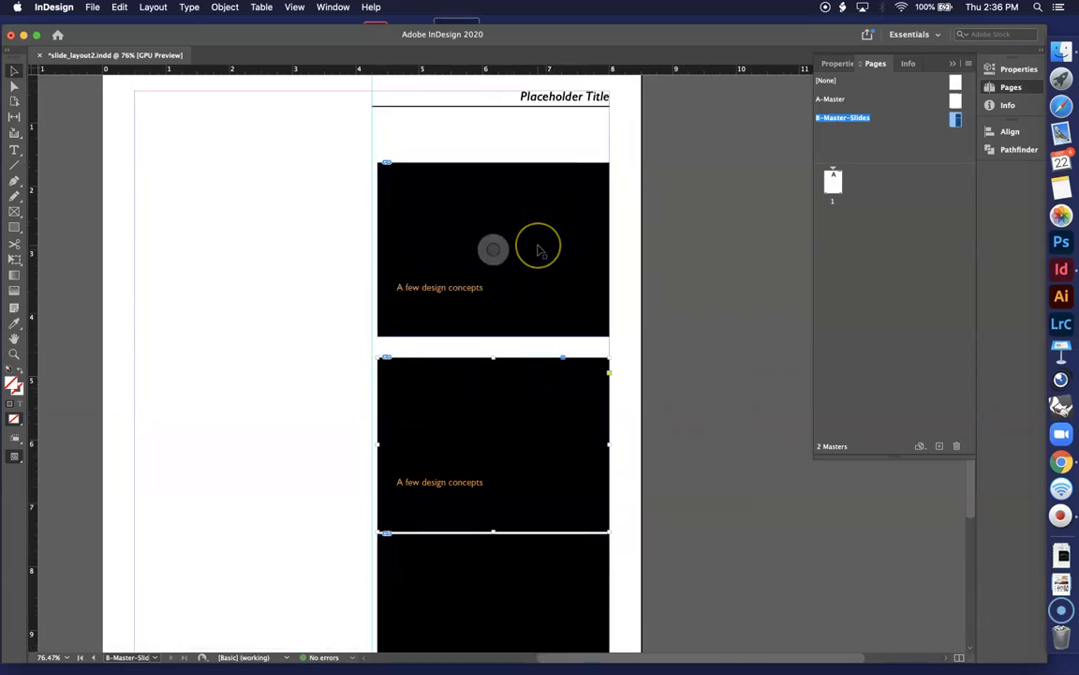
scroll(539, 253, "down", 3)
left_click(457, 483)
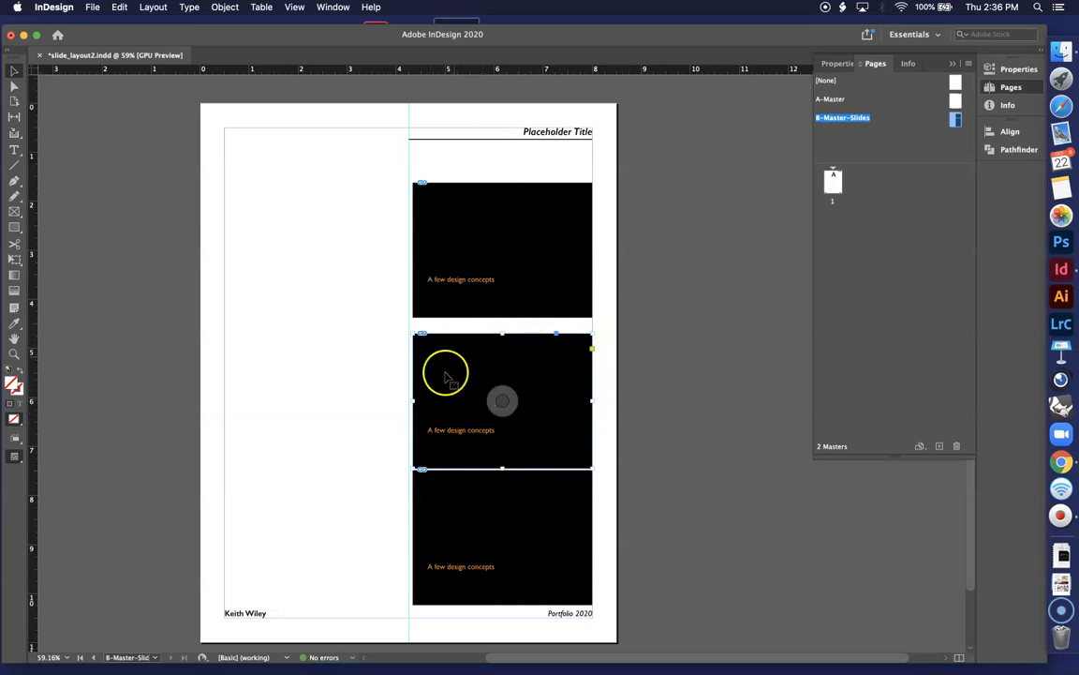
left_click(350, 217)
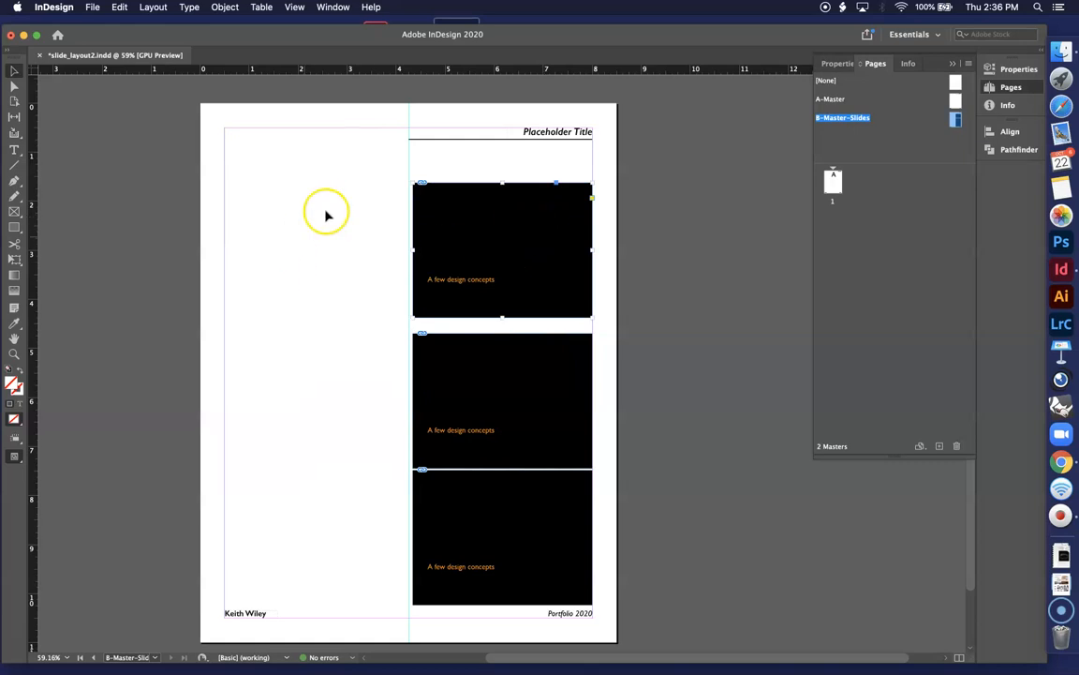
left_click_drag(374, 166, 610, 618)
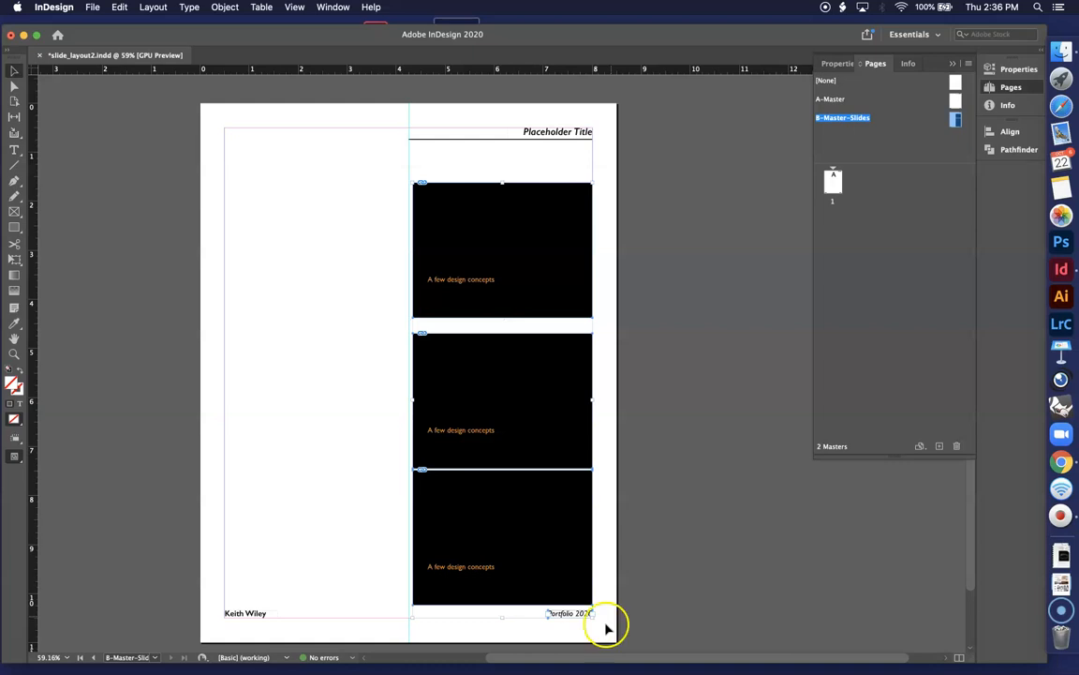
left_click(654, 594)
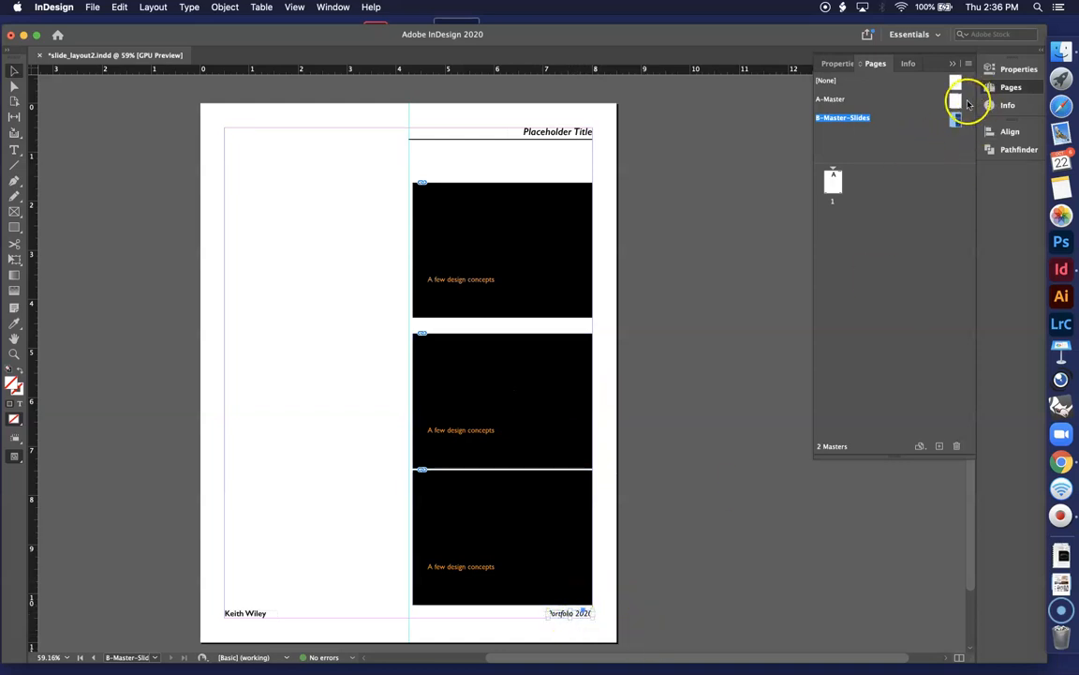
left_click(579, 633)
left_click(593, 546)
left_click(609, 543)
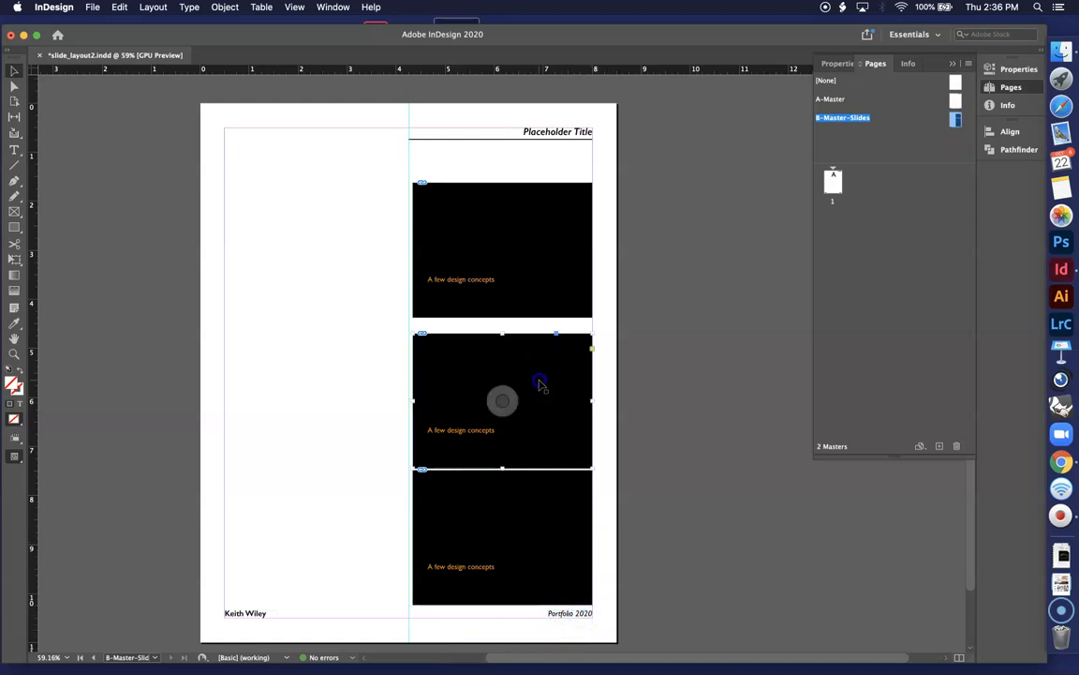
Move the three slide frames up together to a Y position of about 1.14 in, just below the title rule.
left_click_drag(378, 167, 600, 609)
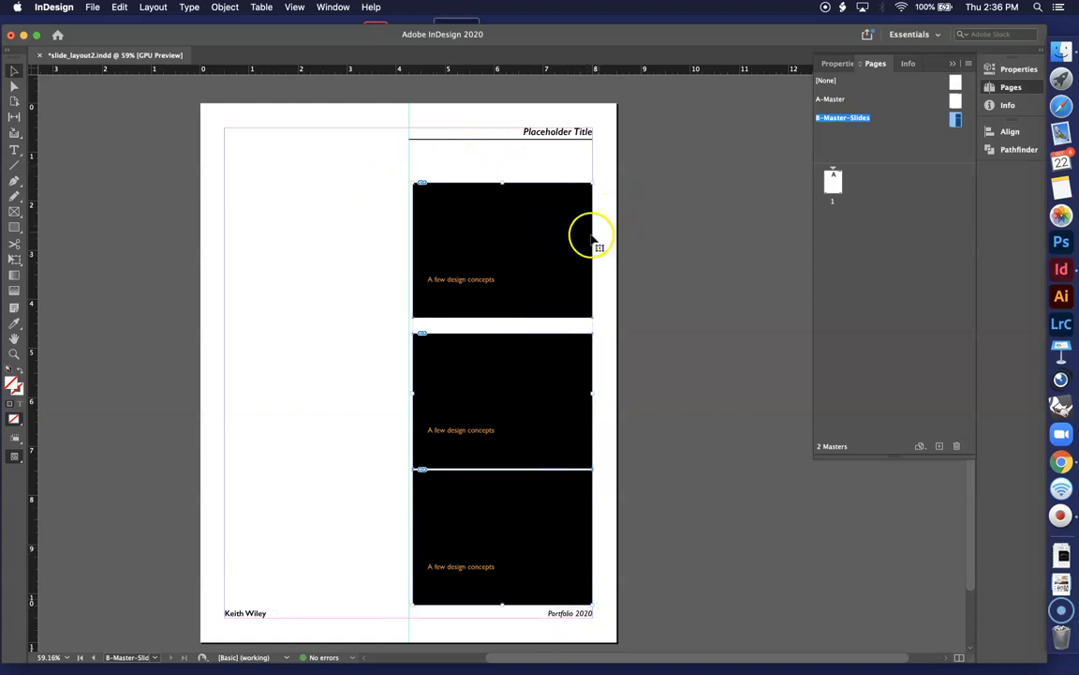
left_click_drag(549, 244, 549, 224)
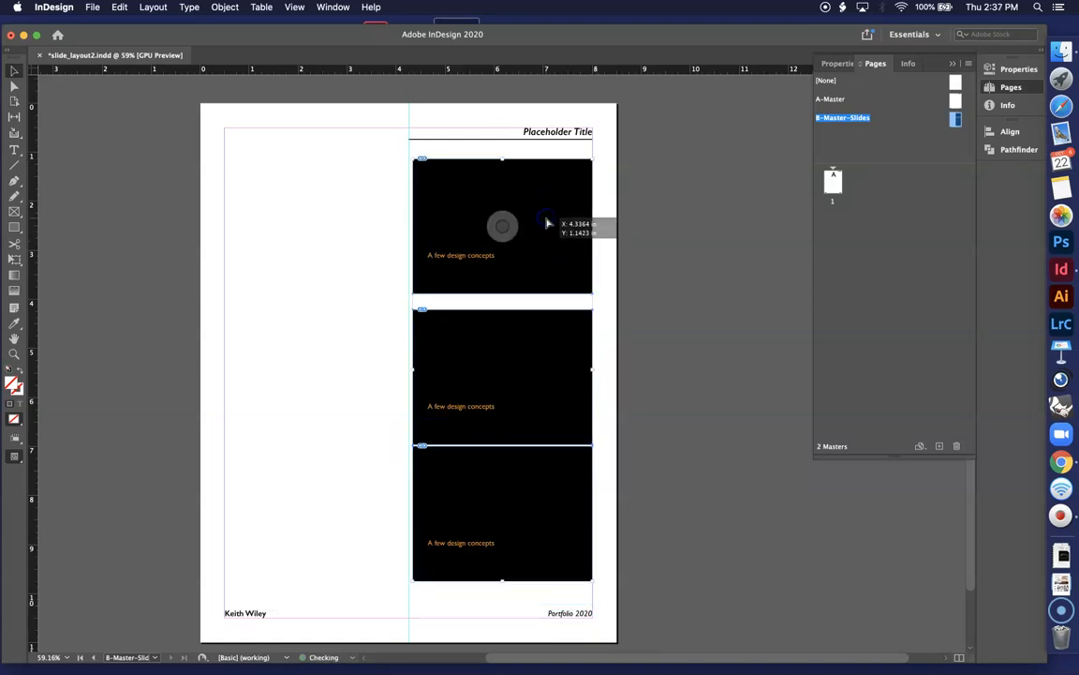
left_click(301, 299)
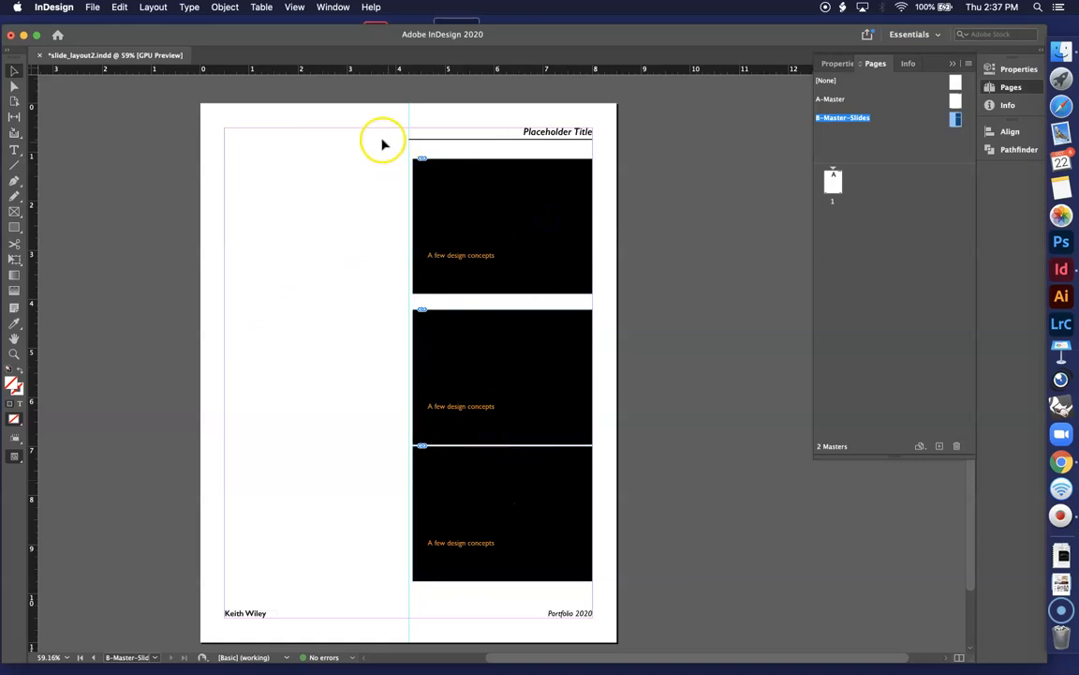
Distribute the three slide frames evenly by their vertical centers.
left_click_drag(378, 148, 609, 600)
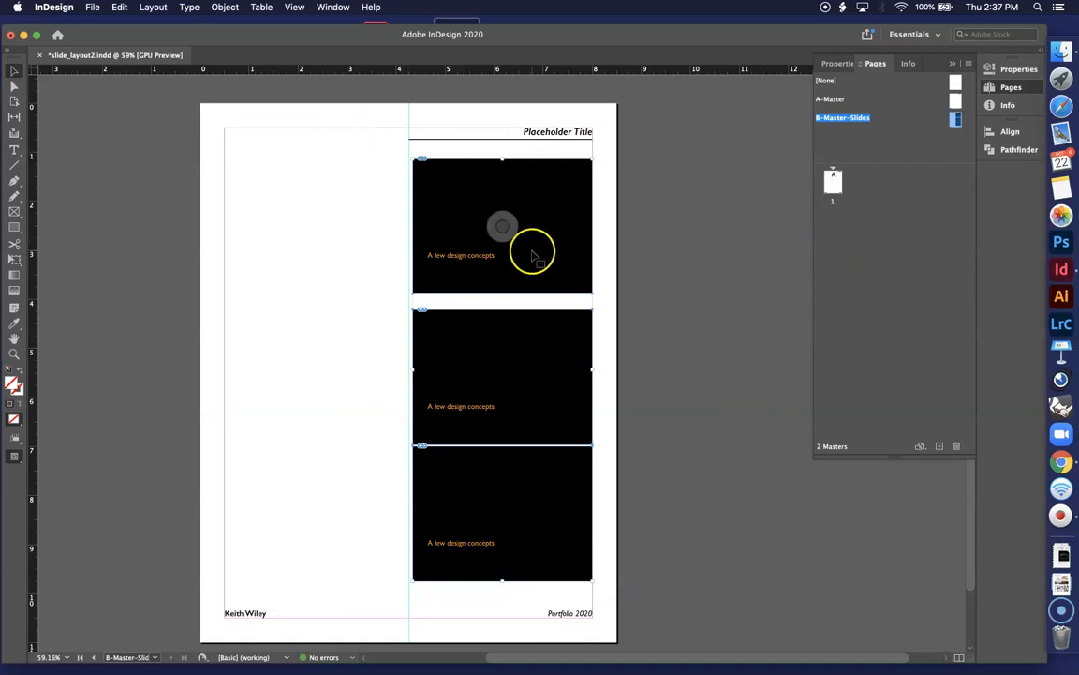
left_click(1009, 132)
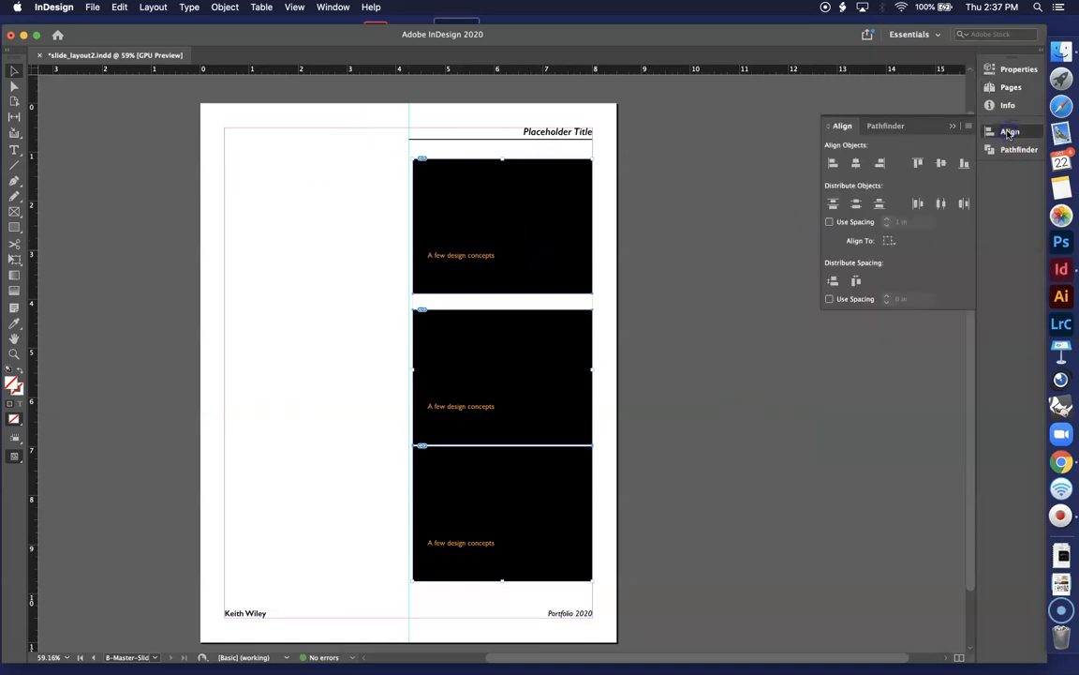
left_click(856, 205)
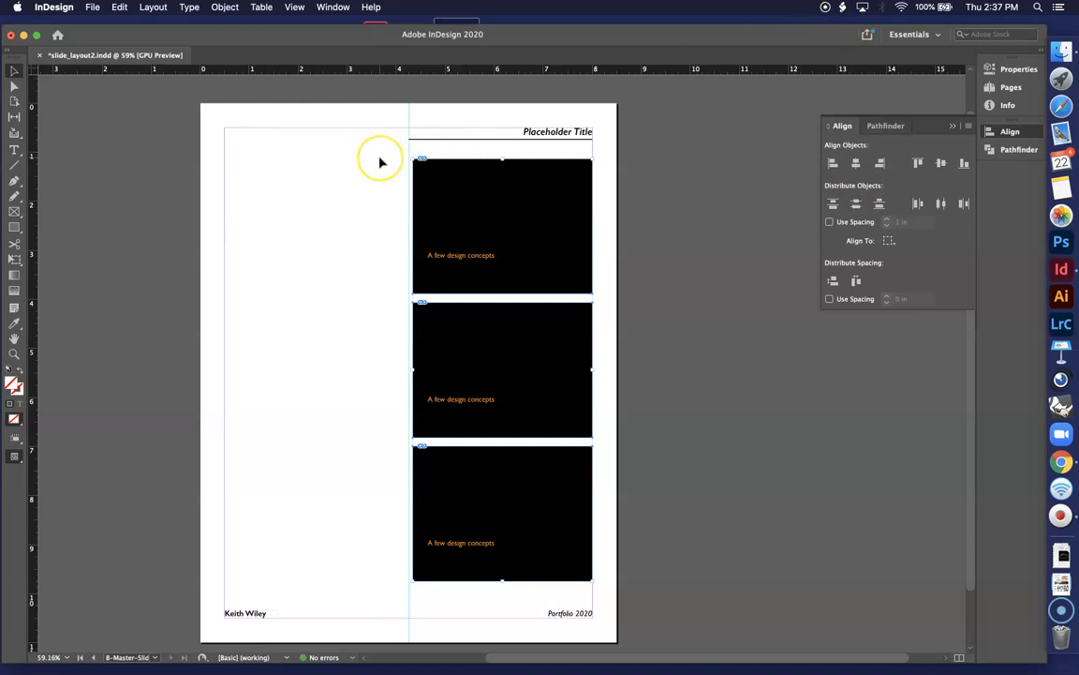
Delete the placed slide image from each of the three frames, keeping the empty frames.
left_click(16, 72)
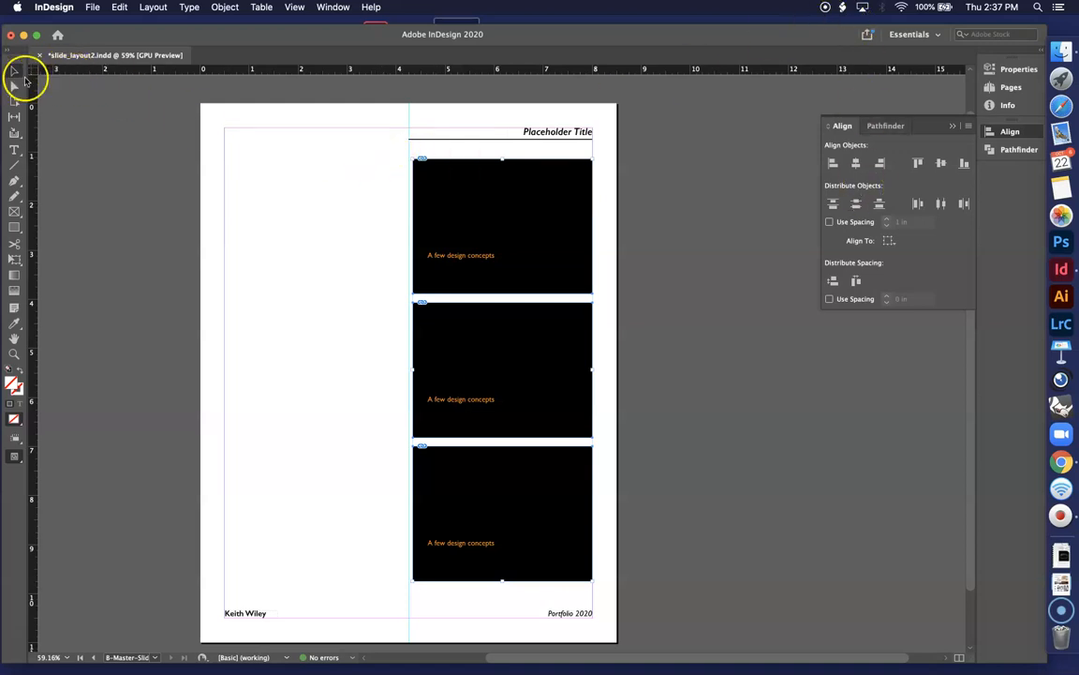
left_click(506, 223)
key("Delete")
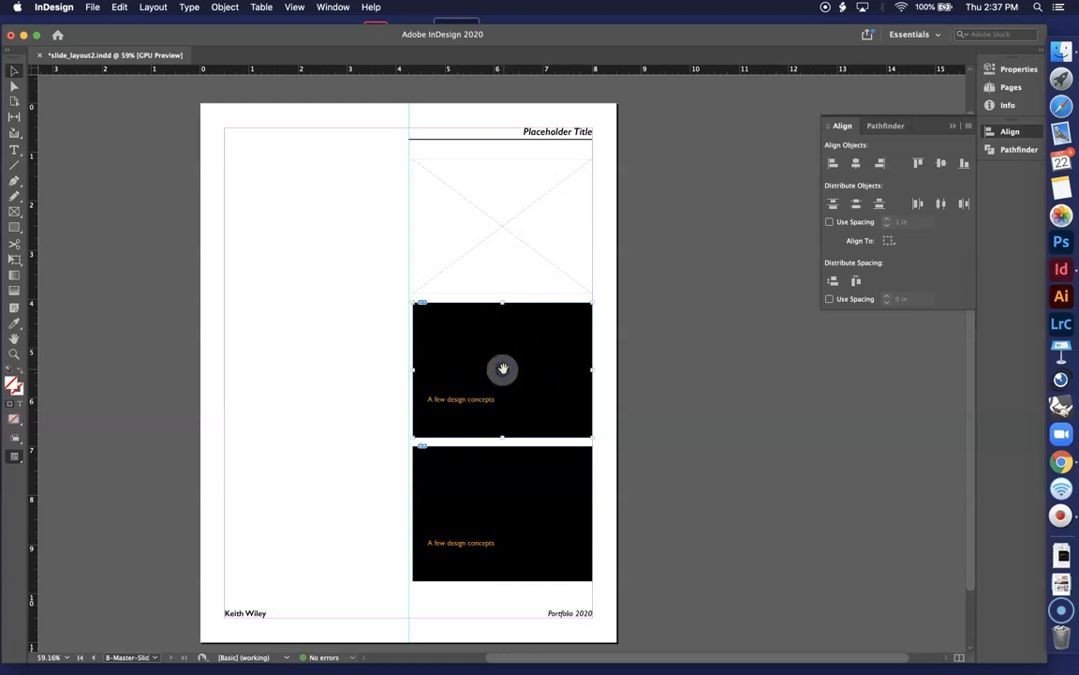
key("Delete")
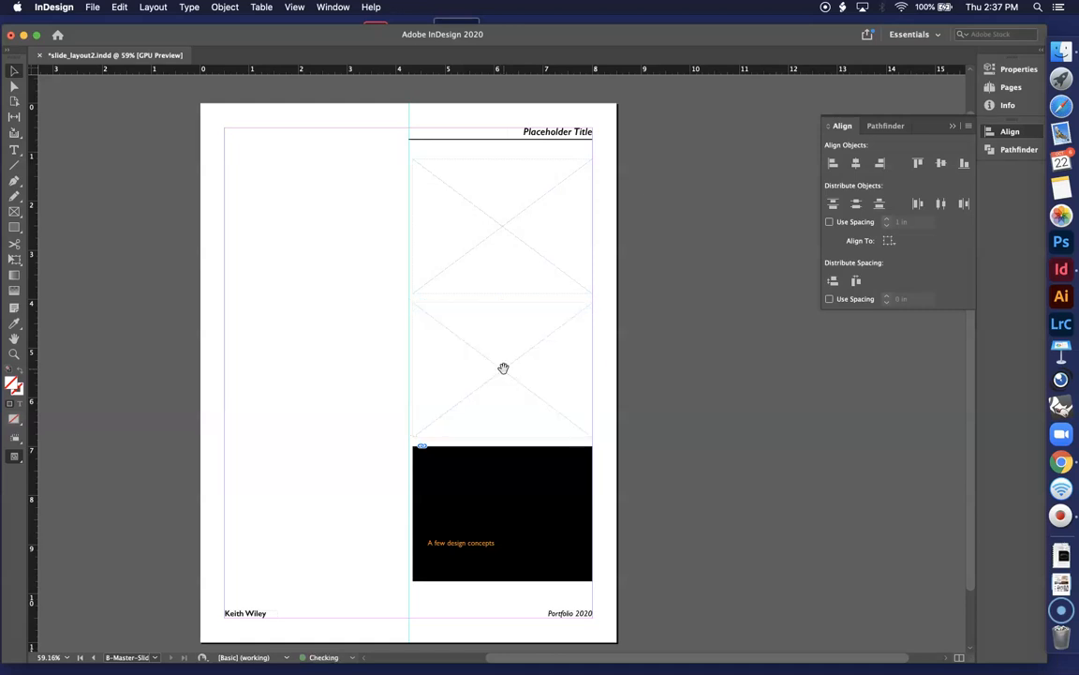
left_click(501, 516)
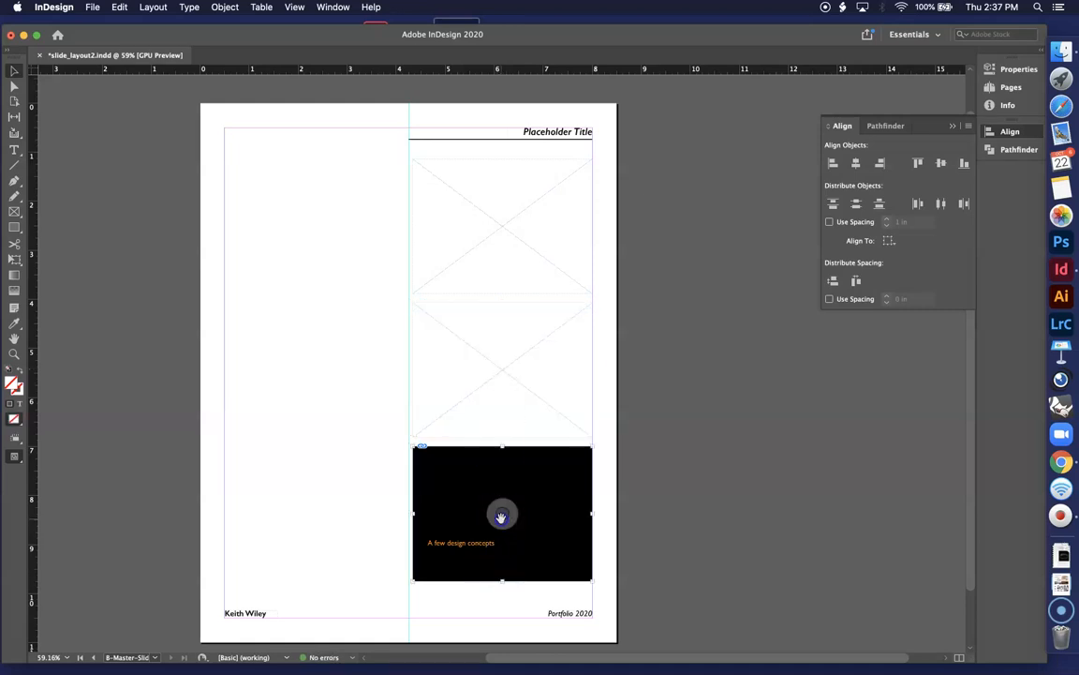
key("Delete")
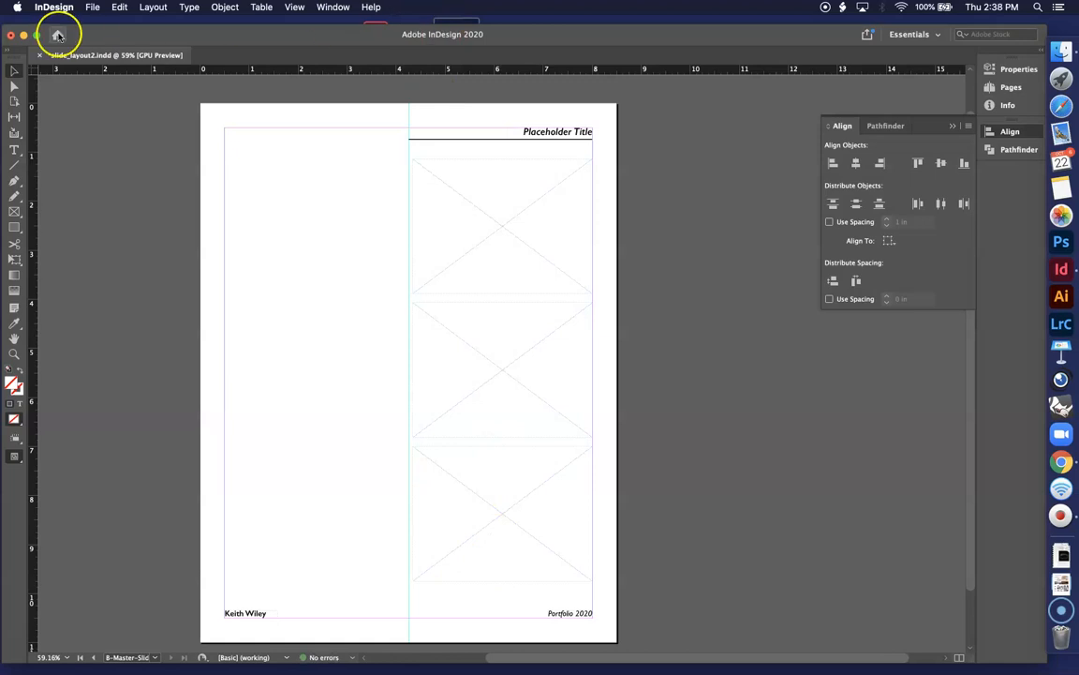
Duplicate the three empty frames into a left column at X 0.5 in, Y 1.14 in, level with the originals.
left_click_drag(606, 152, 379, 590)
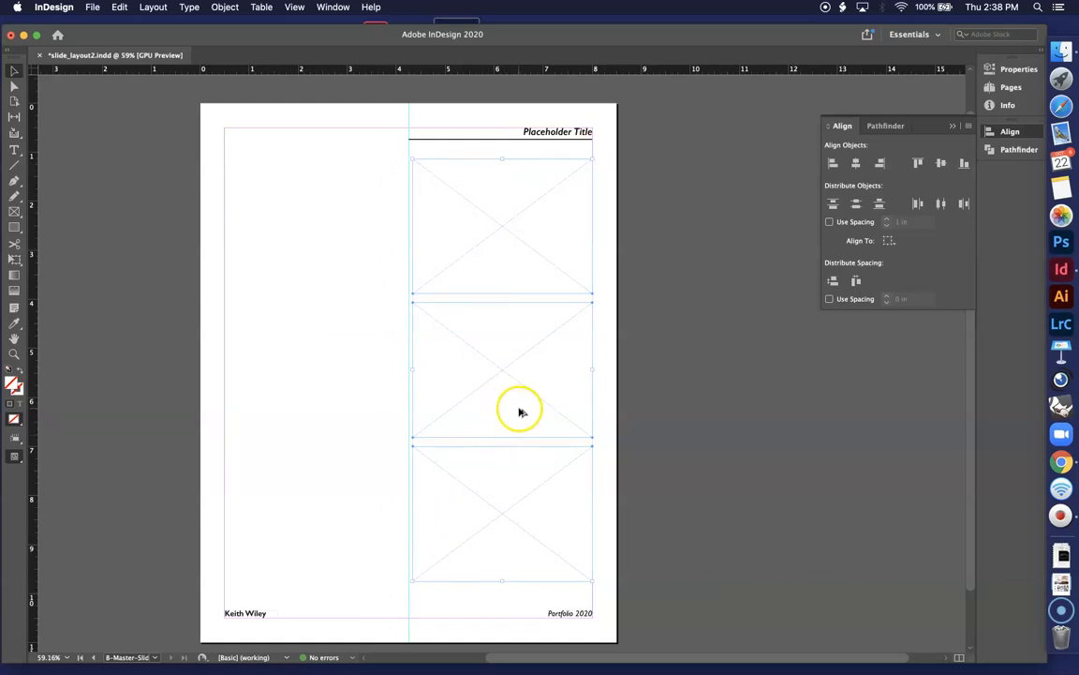
left_click_drag(523, 411, 338, 412)
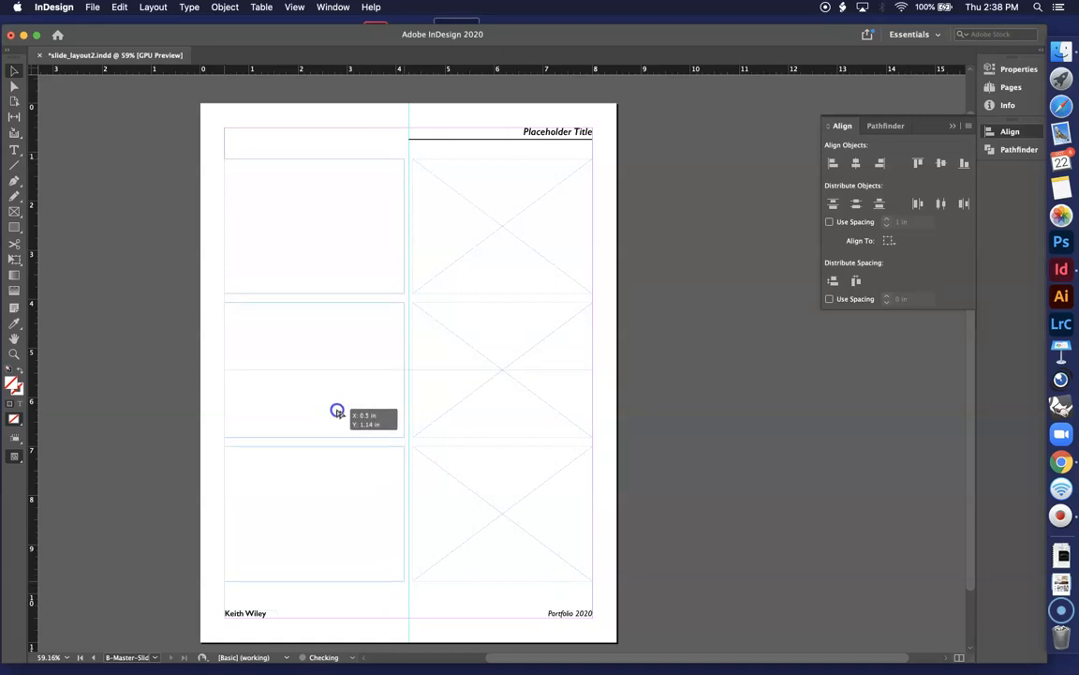
left_click_drag(336, 411, 334, 409)
left_click(295, 6)
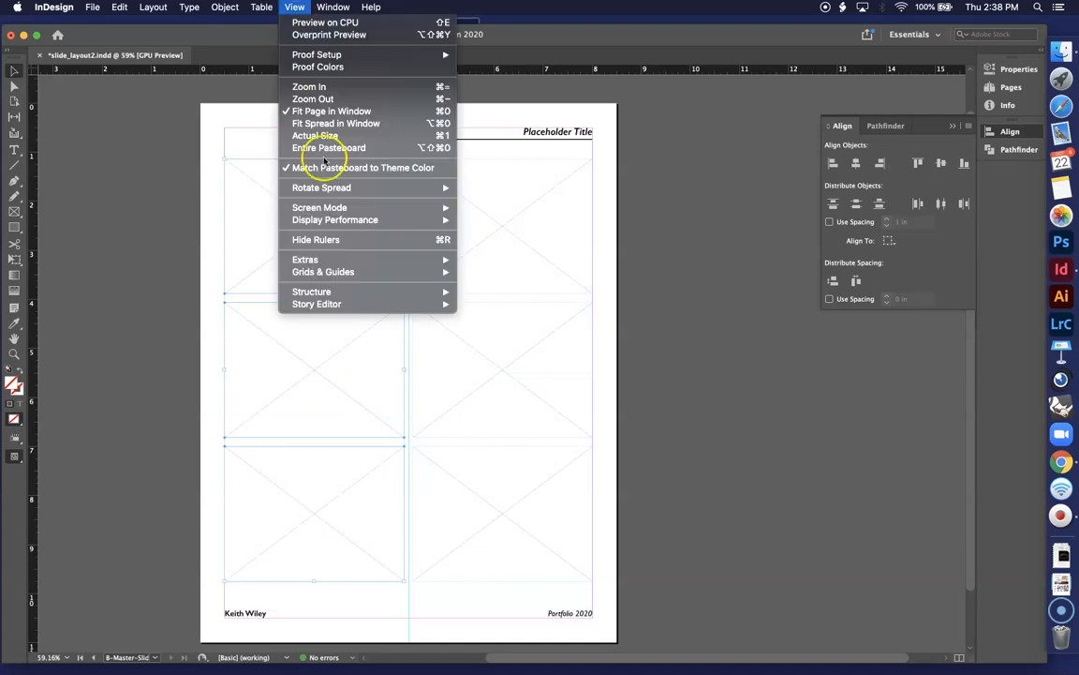
mouse_move(335, 273)
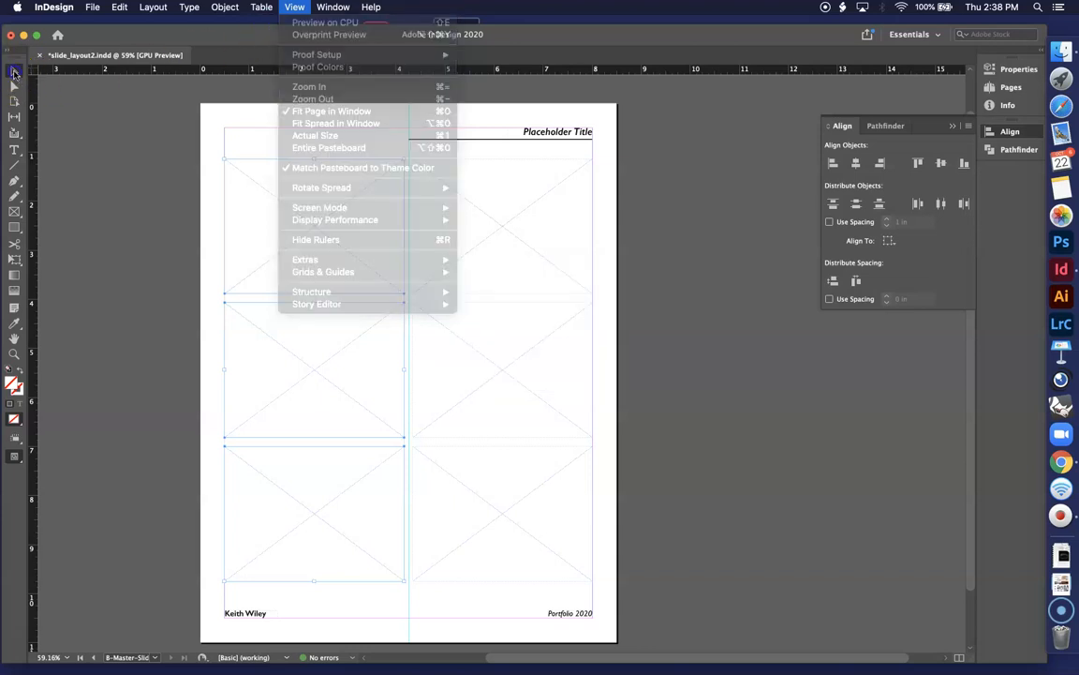
left_click(13, 67)
left_click(206, 256)
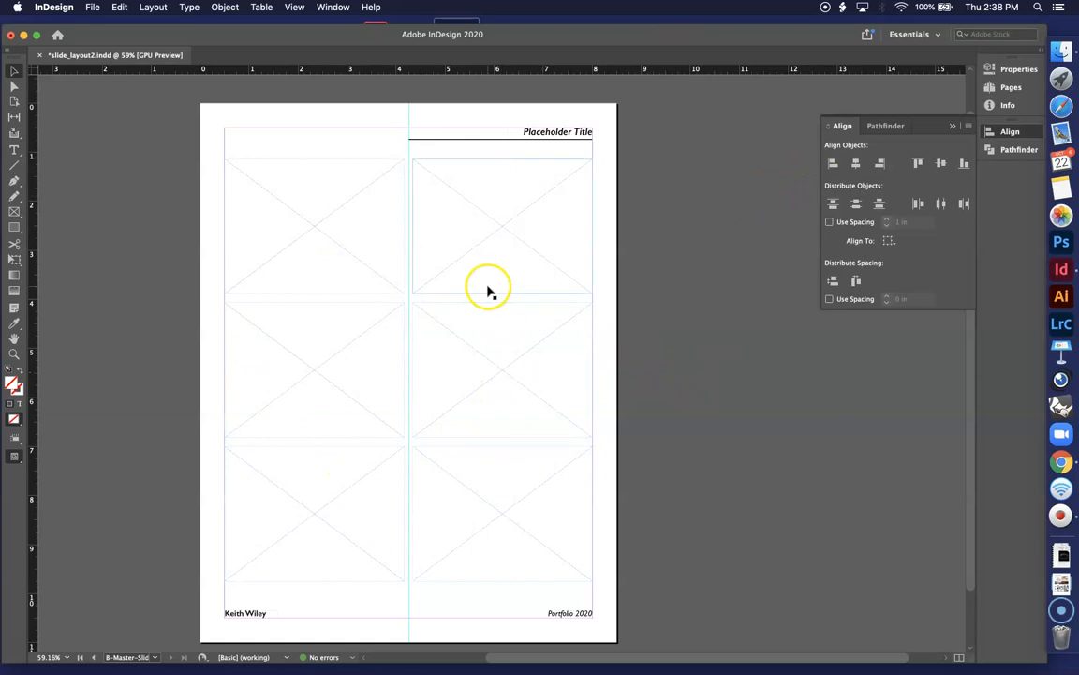
Apply the B-Master-Slides master to page 1.
left_click(1008, 88)
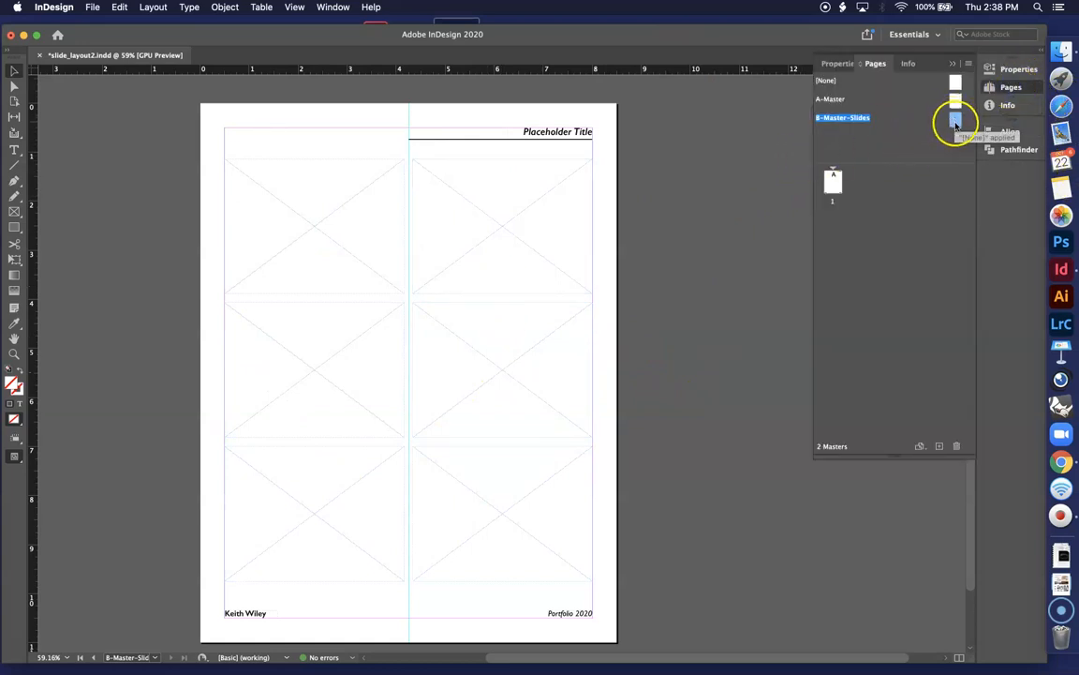
left_click_drag(956, 122, 831, 186)
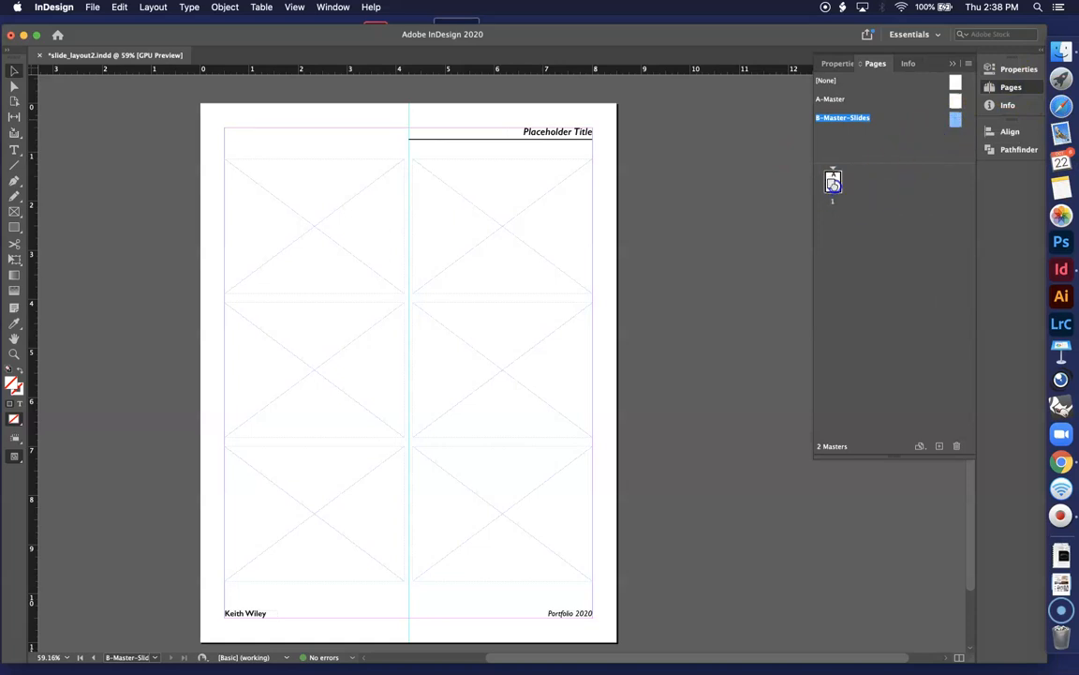
Add a second page based on the B-Master-Slides master below page 1 and compare the two pages.
left_click_drag(833, 182, 830, 221)
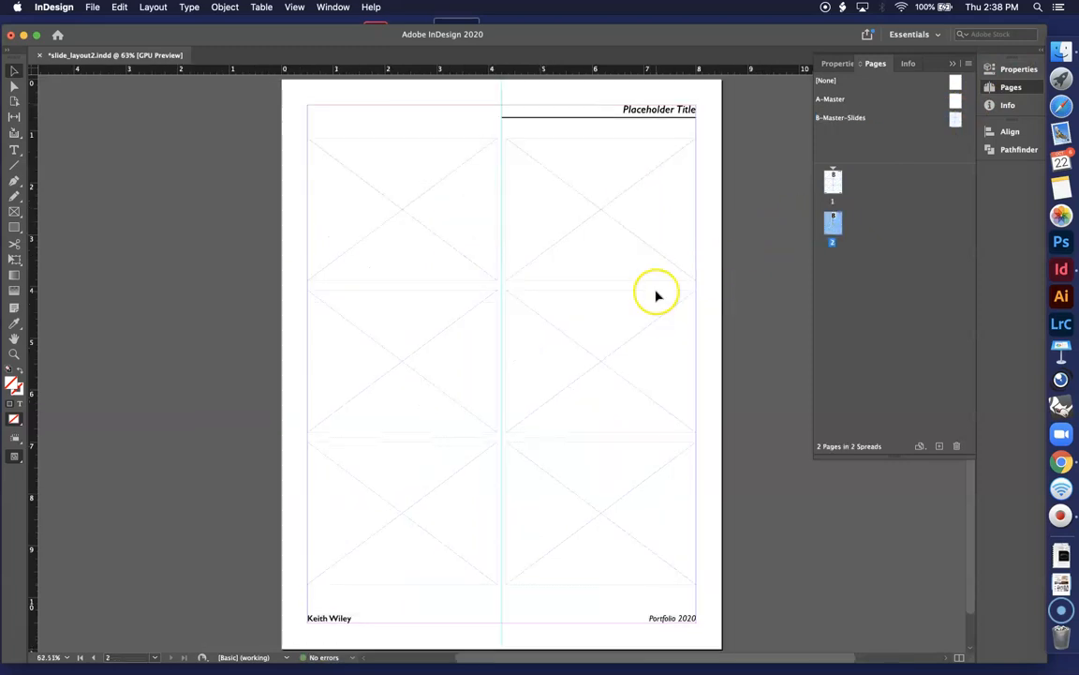
double_click(832, 180)
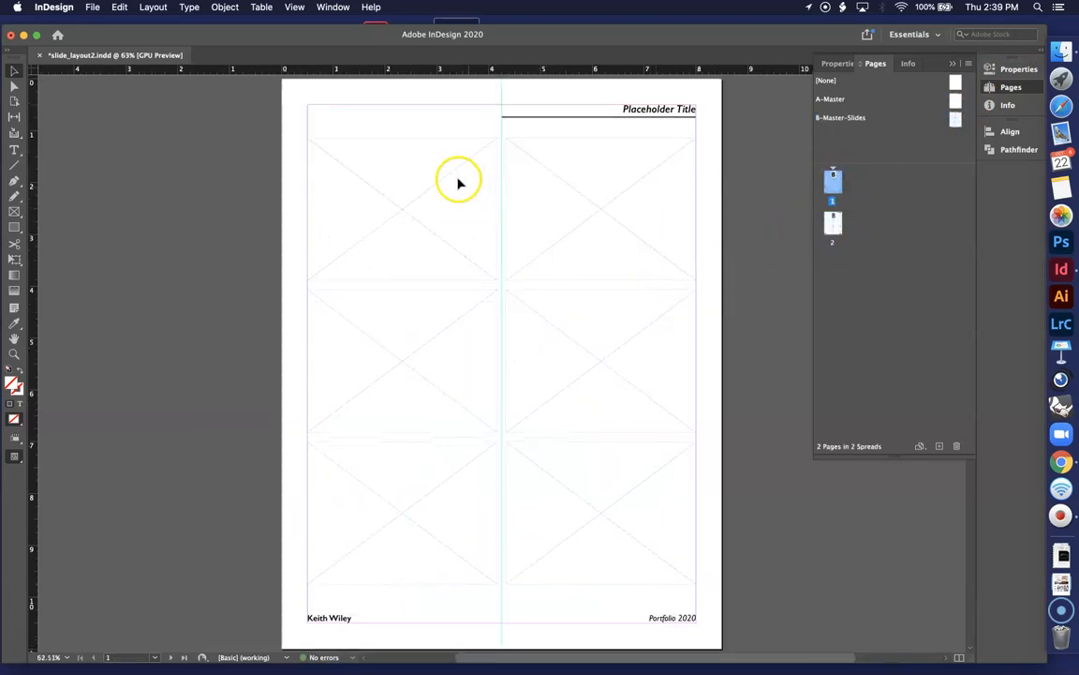
double_click(833, 221)
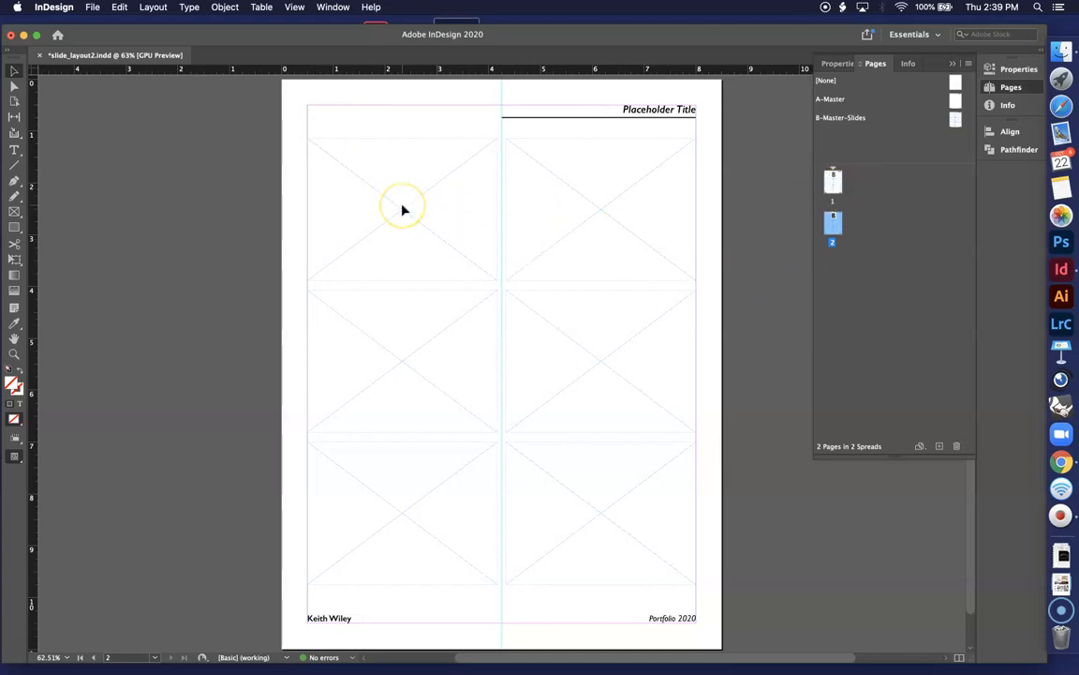
double_click(835, 181)
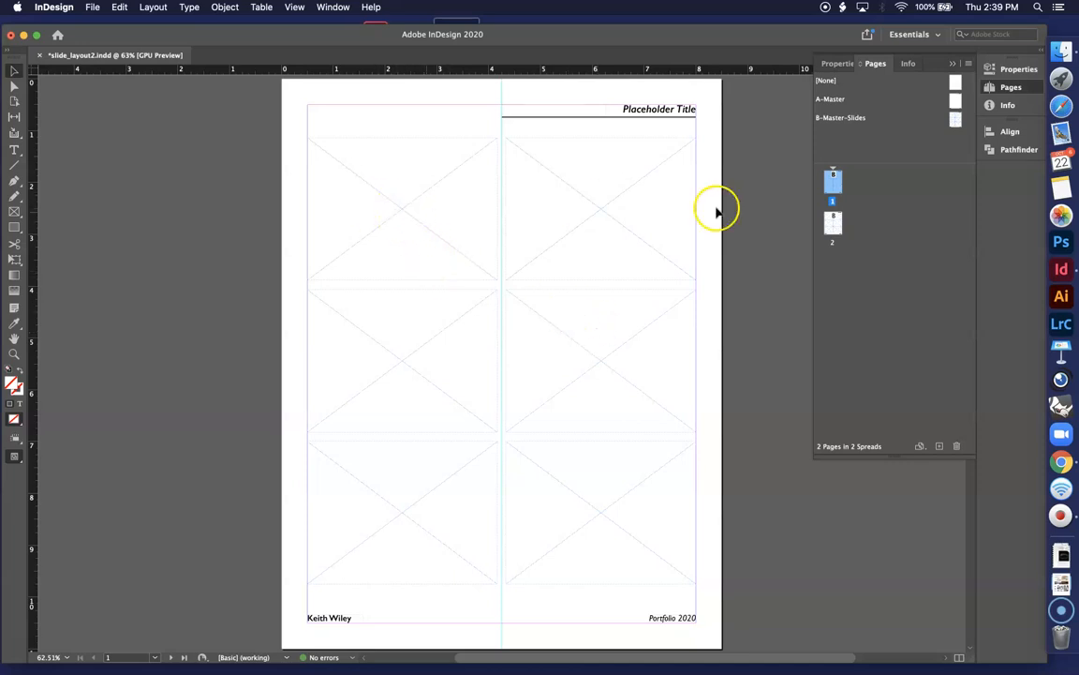
Override the master title text frame on page 1 and replace its text with "Slides".
left_click(398, 224)
left_click(659, 109)
left_click(641, 363)
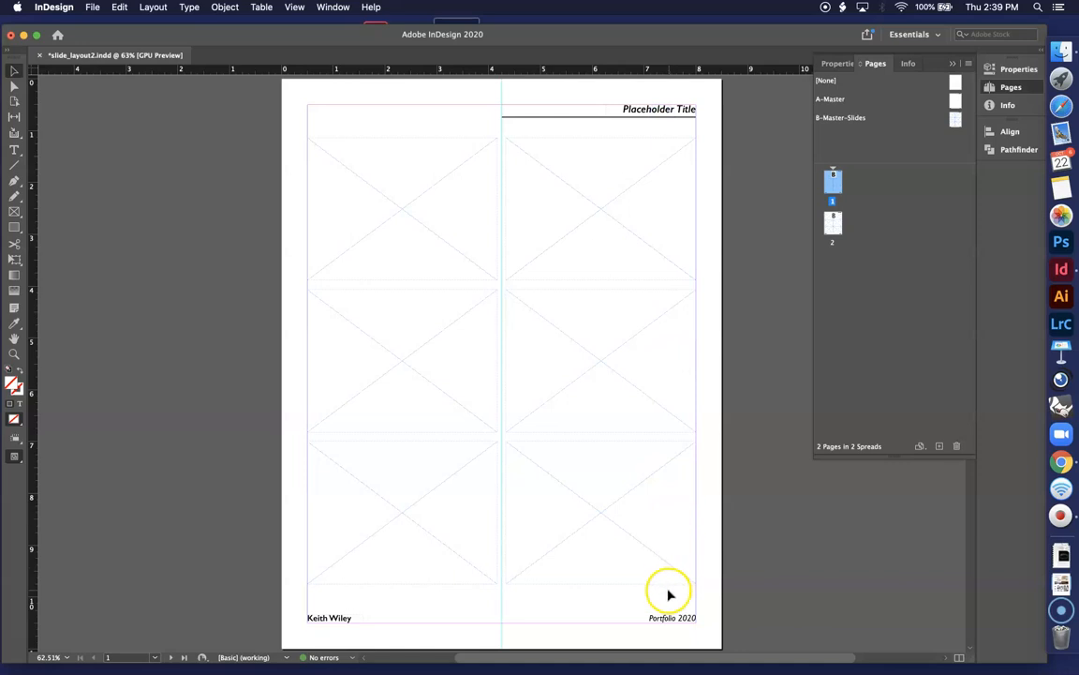
left_click(671, 619)
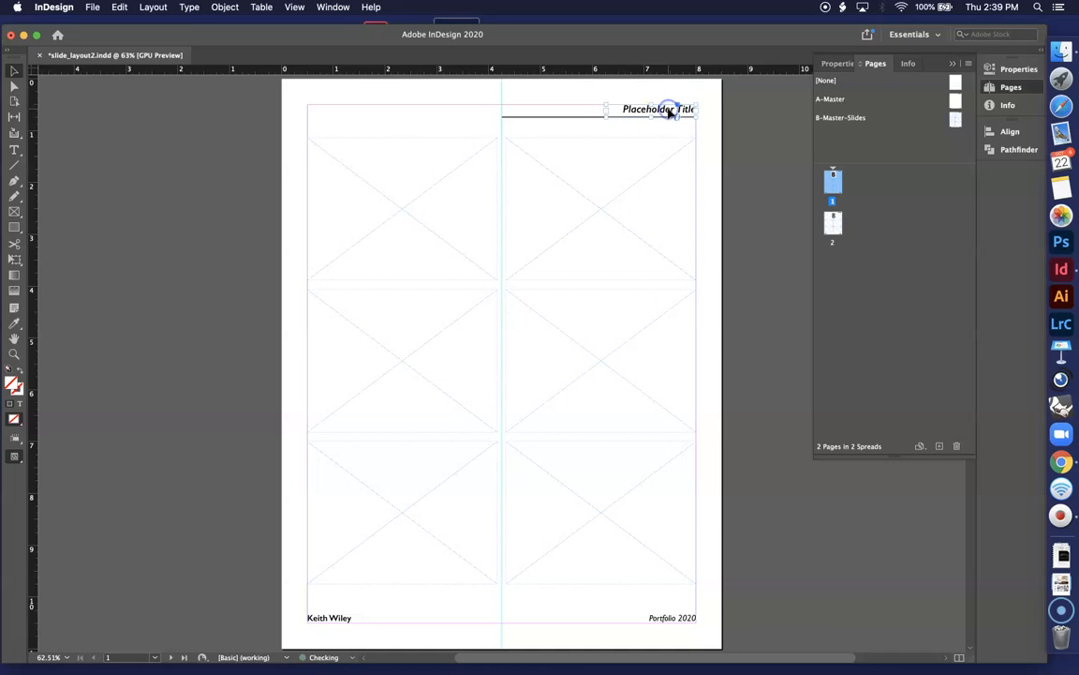
left_click(15, 150)
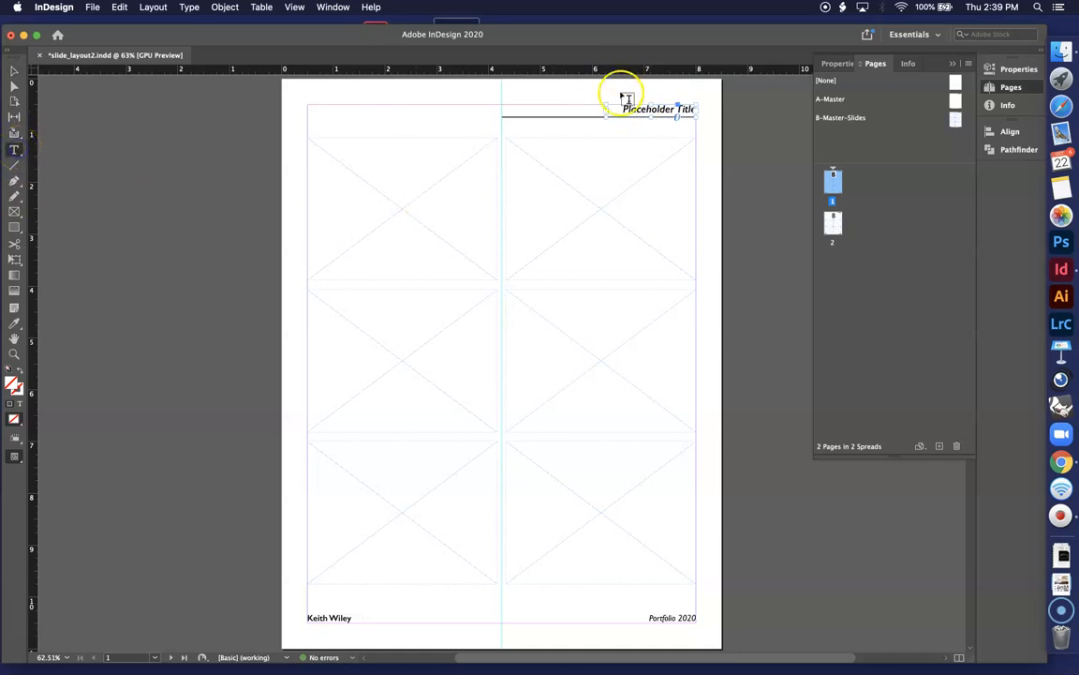
left_click_drag(623, 111, 774, 131)
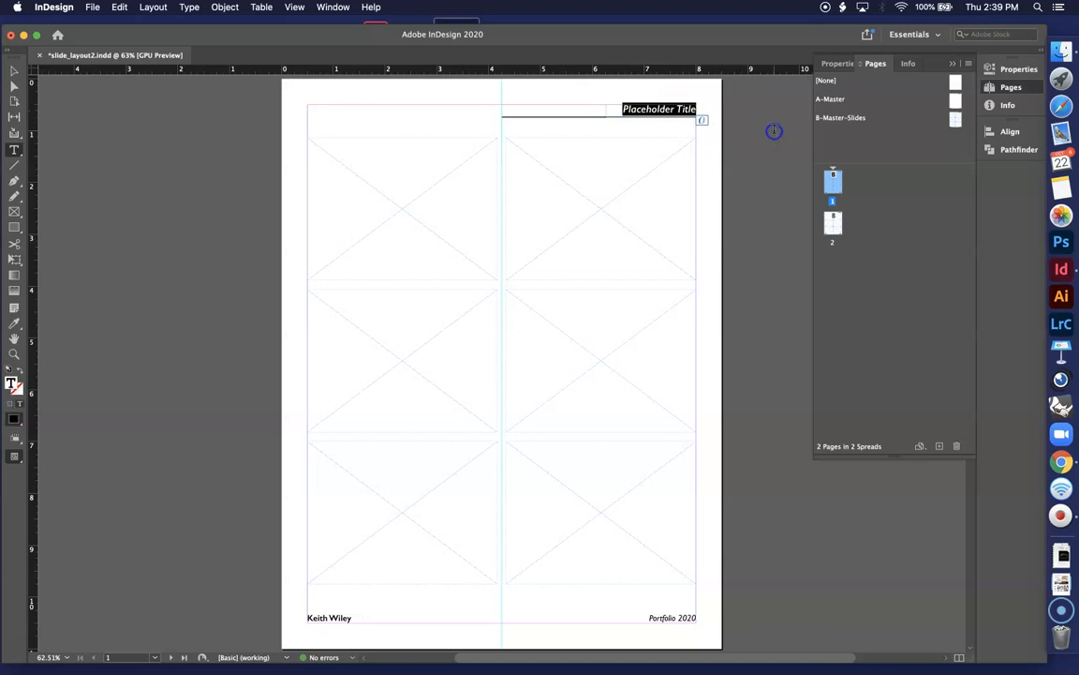
type("Slides")
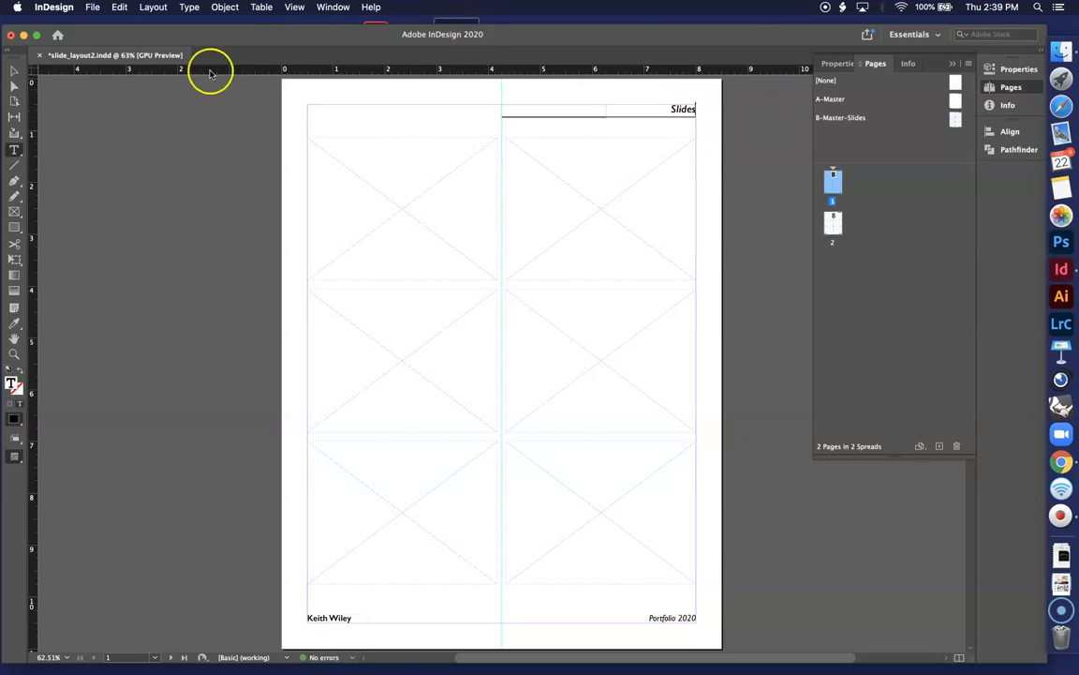
left_click(15, 72)
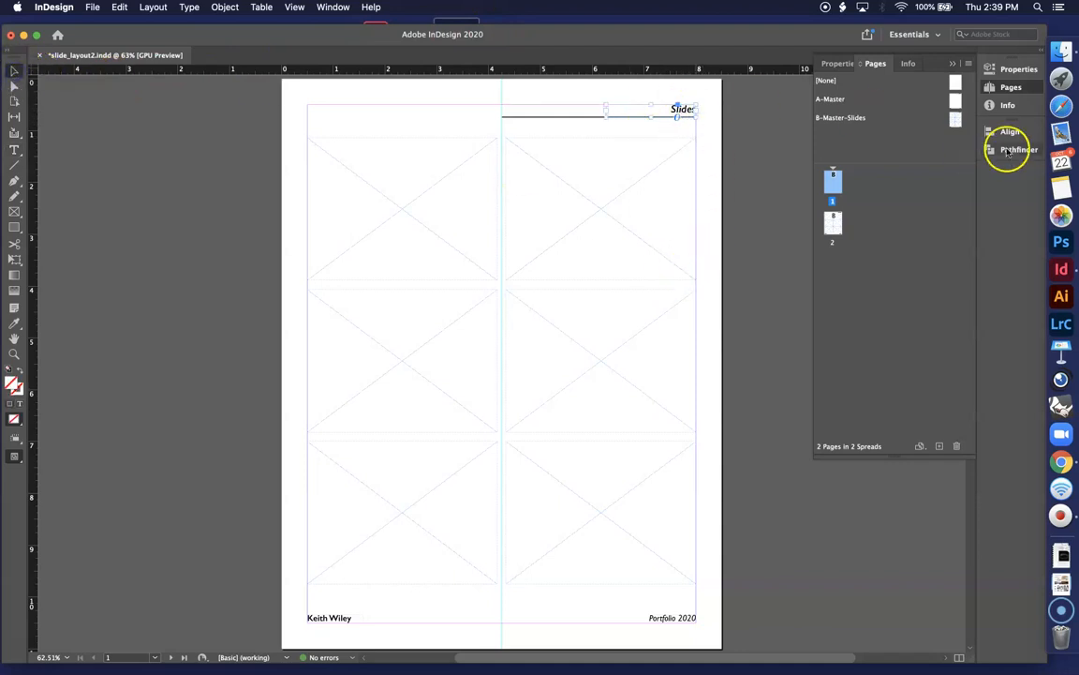
Check the title text on page 2 and on the B-Master-Slides master, ending back on page 1.
left_click_drag(828, 139, 833, 222)
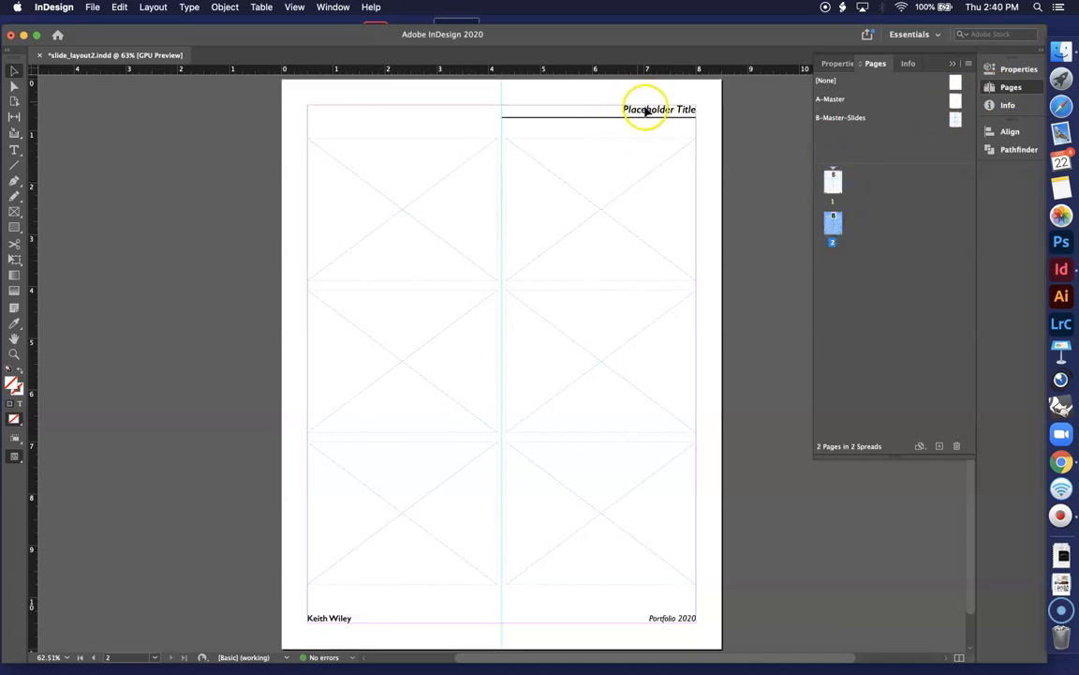
double_click(955, 119)
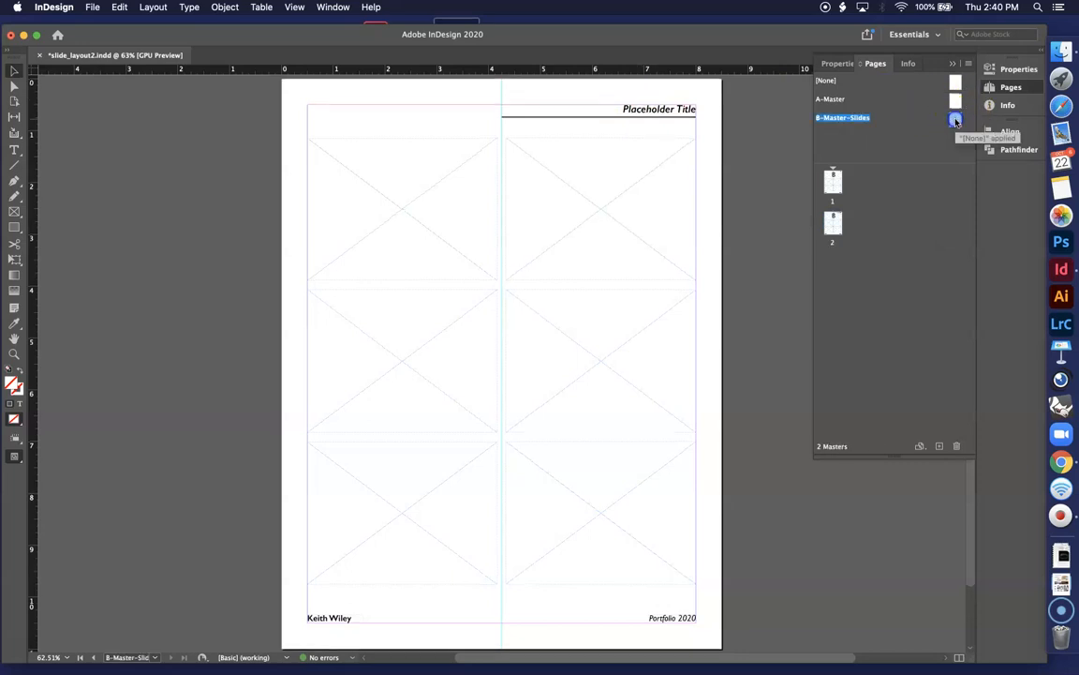
double_click(832, 178)
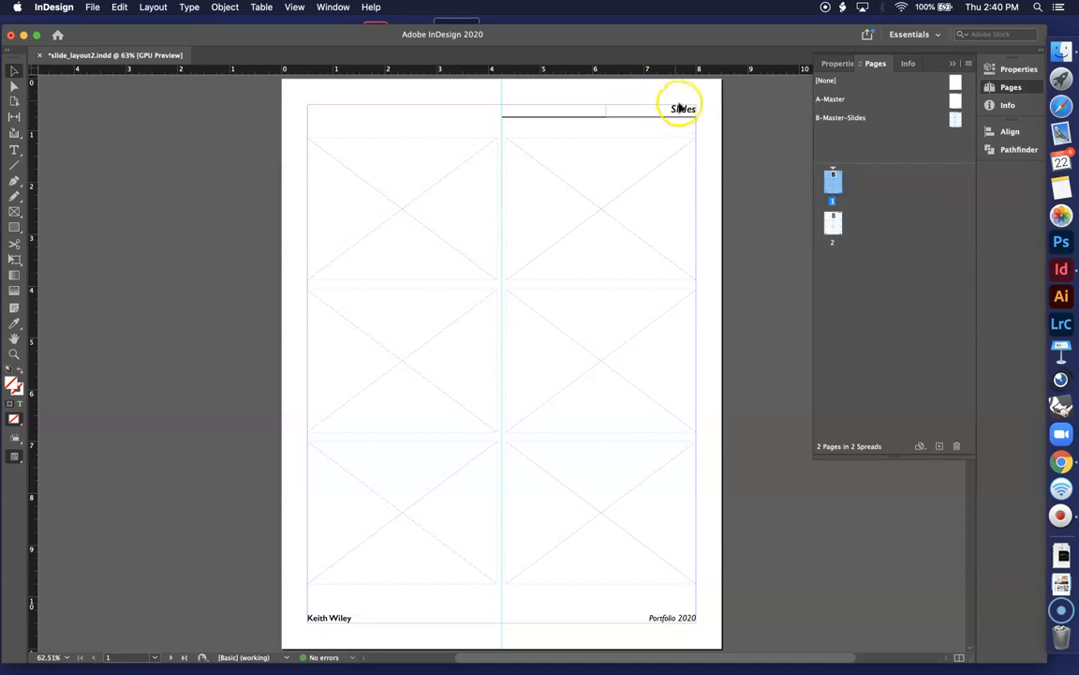
Override all six slide frames on page 1 so they can be edited independently of the master.
left_click(443, 198)
left_click(619, 224, "shift")
left_click(445, 375, "shift")
left_click(607, 376, "shift")
left_click(423, 528, "shift")
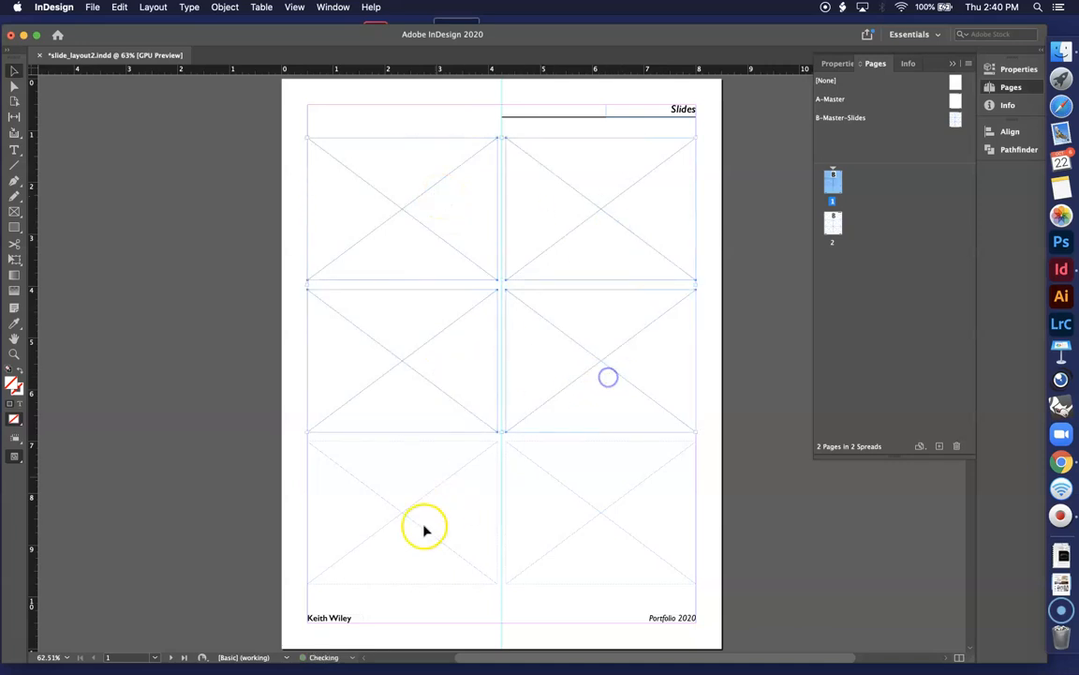
left_click(588, 516, "shift")
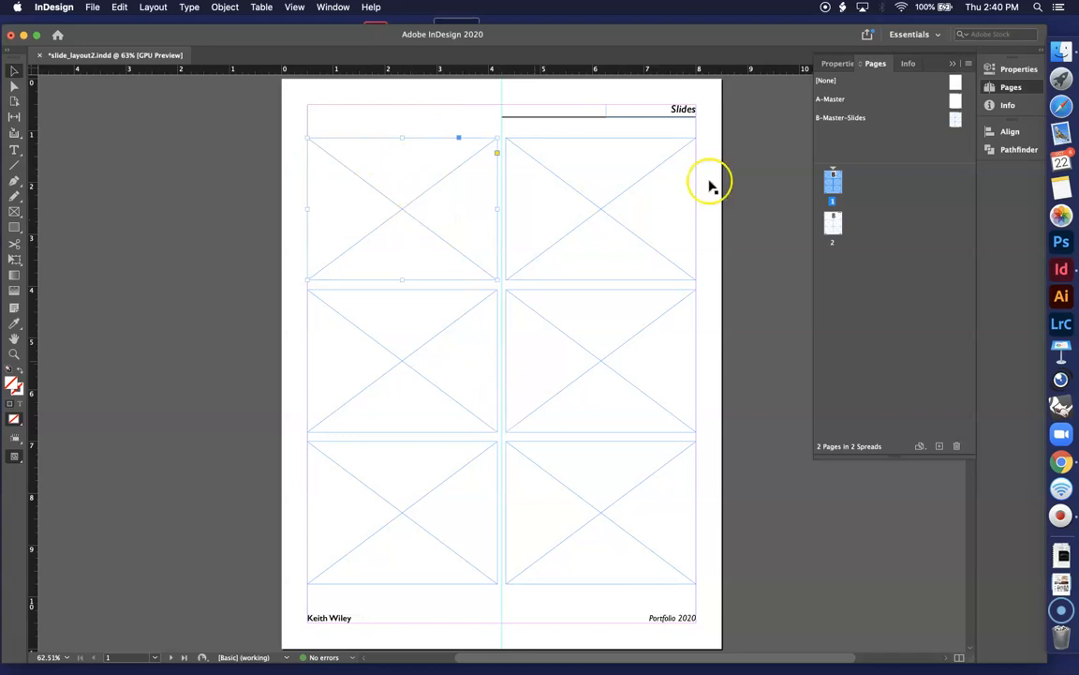
Override the six slide frames on page 2 and delete the two top frames and the middle-right frame.
left_click_drag(811, 228, 833, 227)
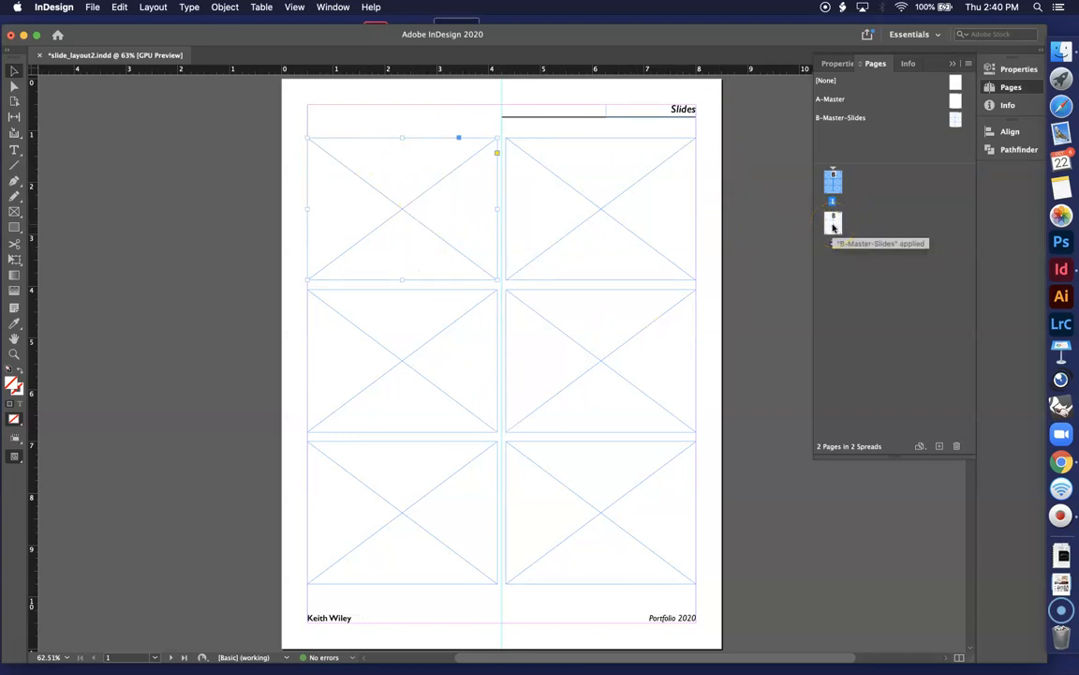
double_click(833, 223)
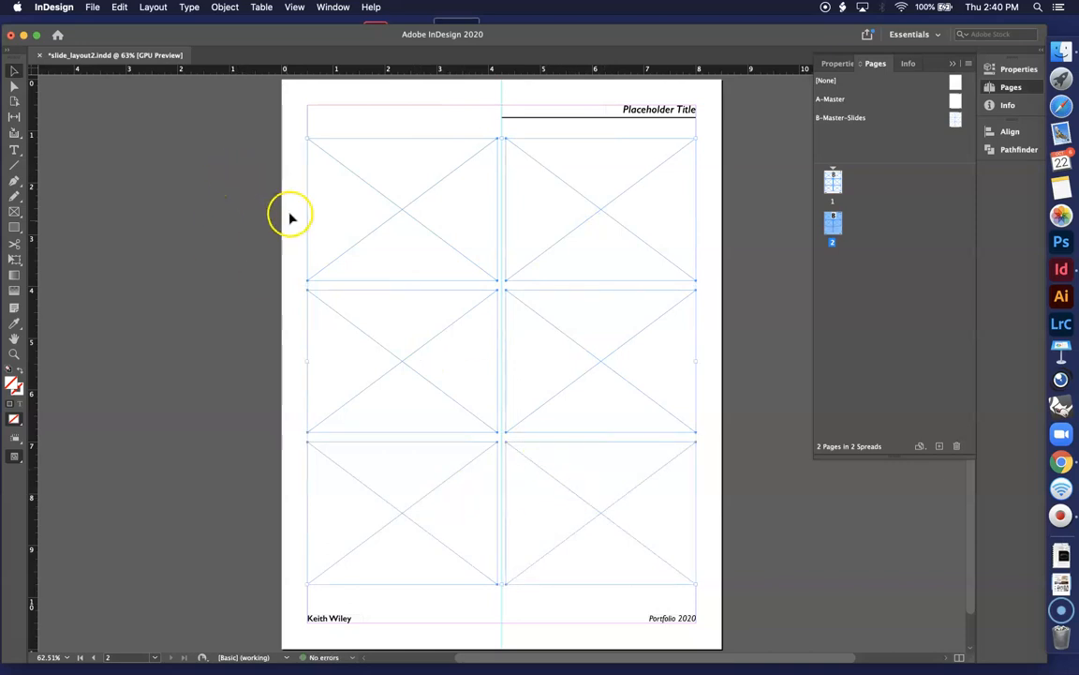
left_click(400, 223)
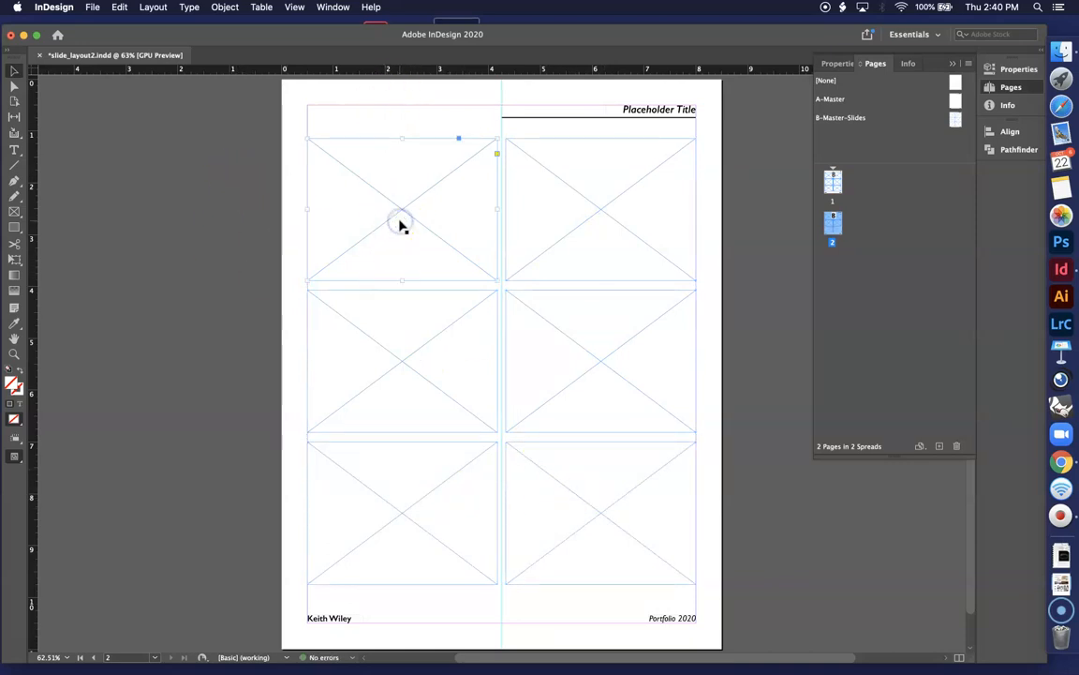
key("BackSpace")
left_click(548, 205)
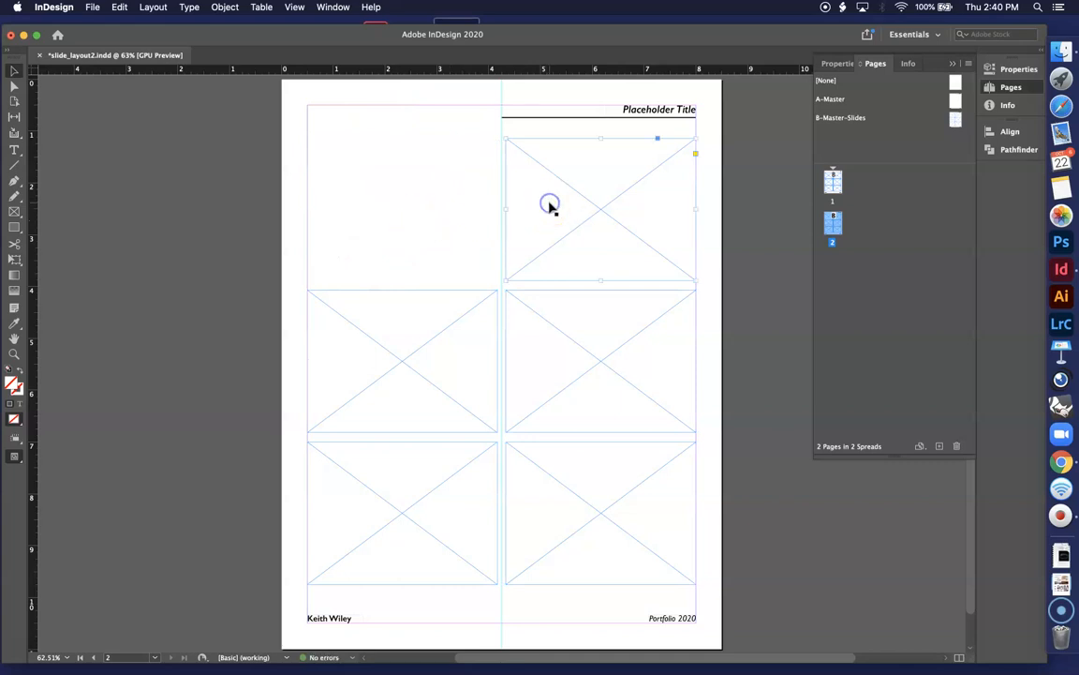
key("BackSpace")
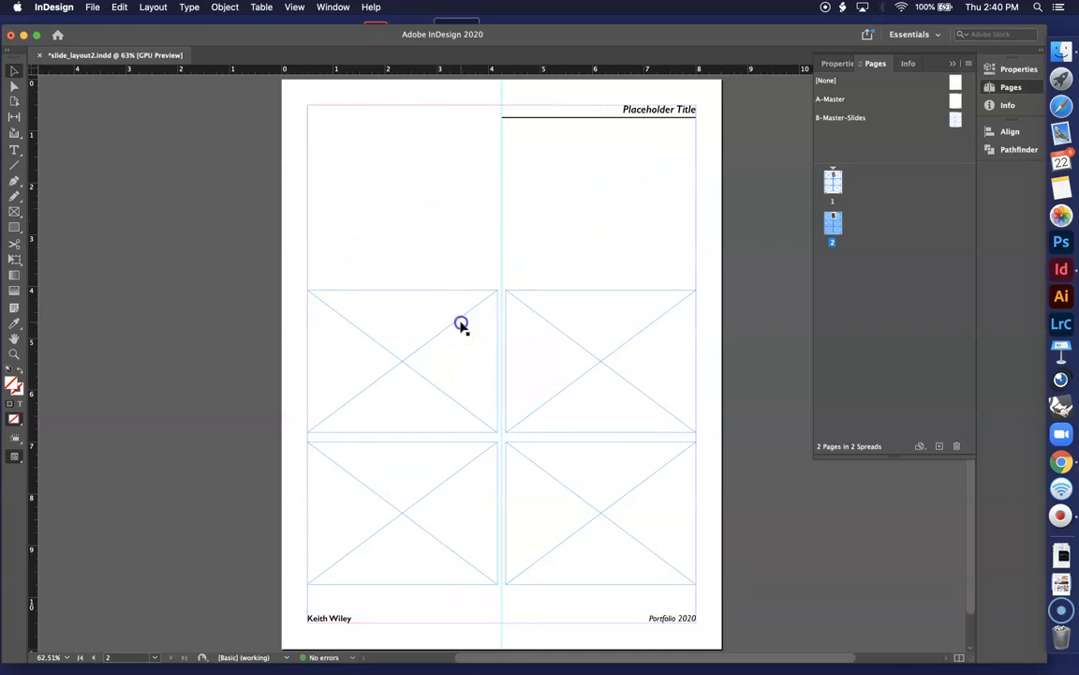
key("BackSpace")
Enlarge the remaining middle-left frame on page 2 proportionally to span from margin to margin above the two bottom frames.
left_click(494, 378)
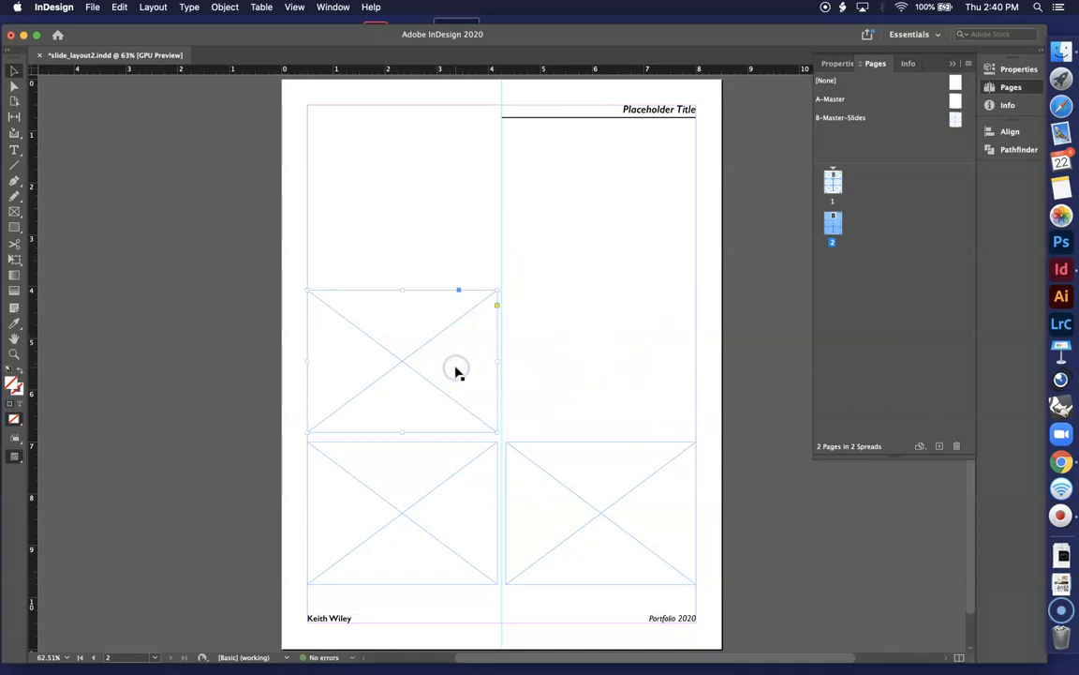
left_click_drag(497, 290, 600, 223)
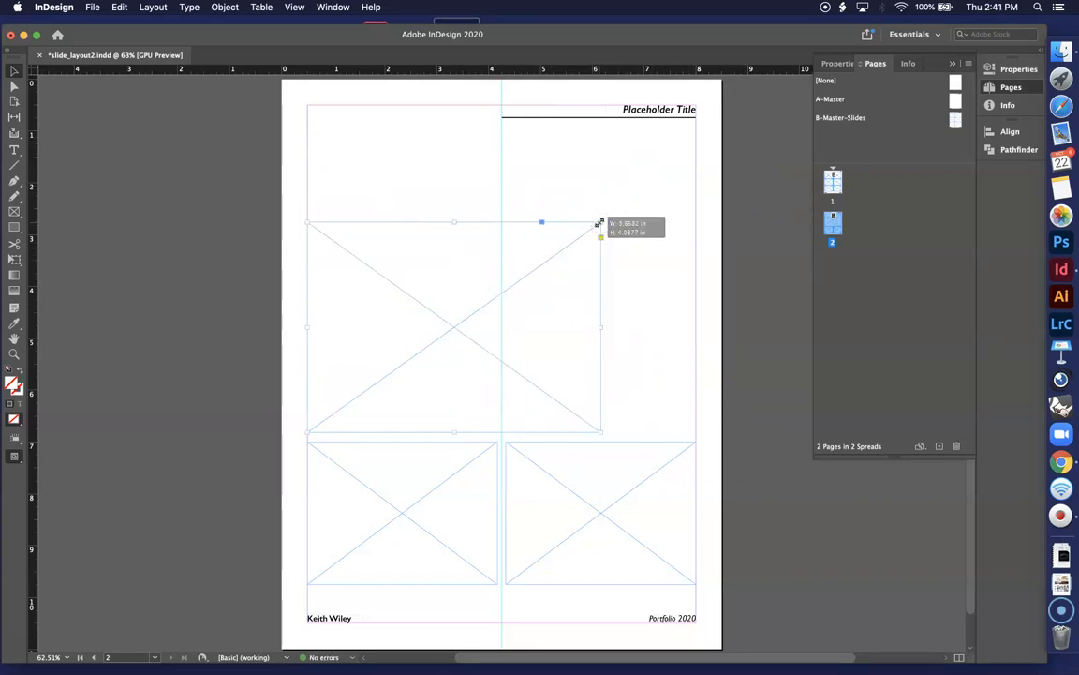
key("super+z")
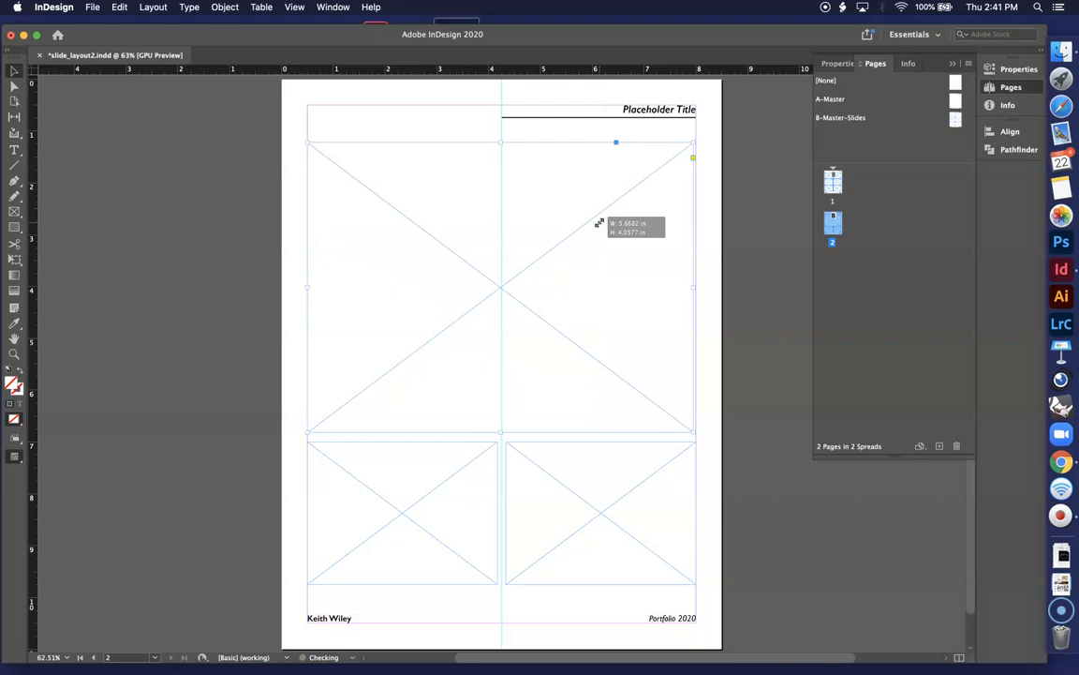
key("super+z")
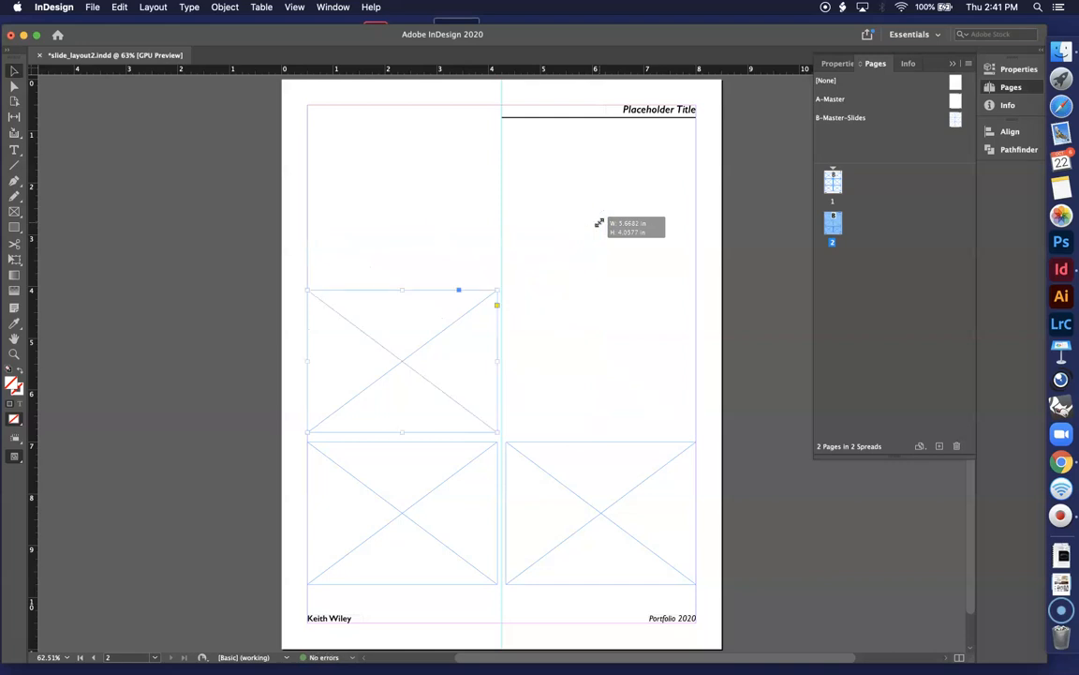
left_click_drag(496, 289, 696, 149)
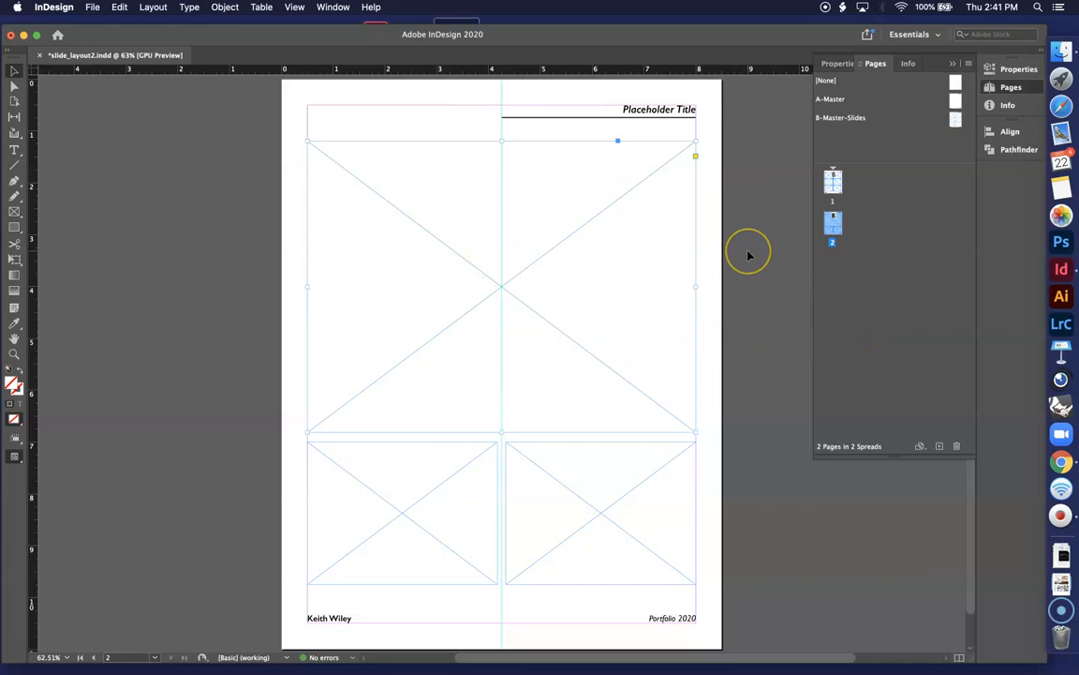
Back on page 1, start placing gestalt.pdf from the Desktop with Show Import Options on and Replace Selected Item off.
scroll(749, 255, "up", 10)
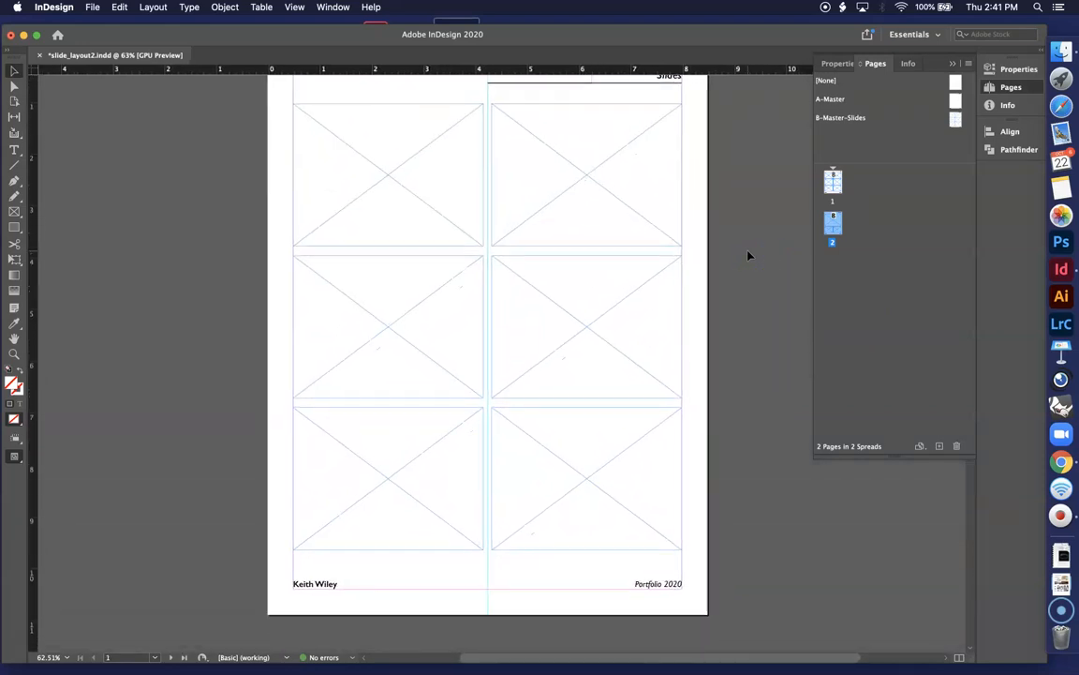
scroll(748, 255, "up", 2)
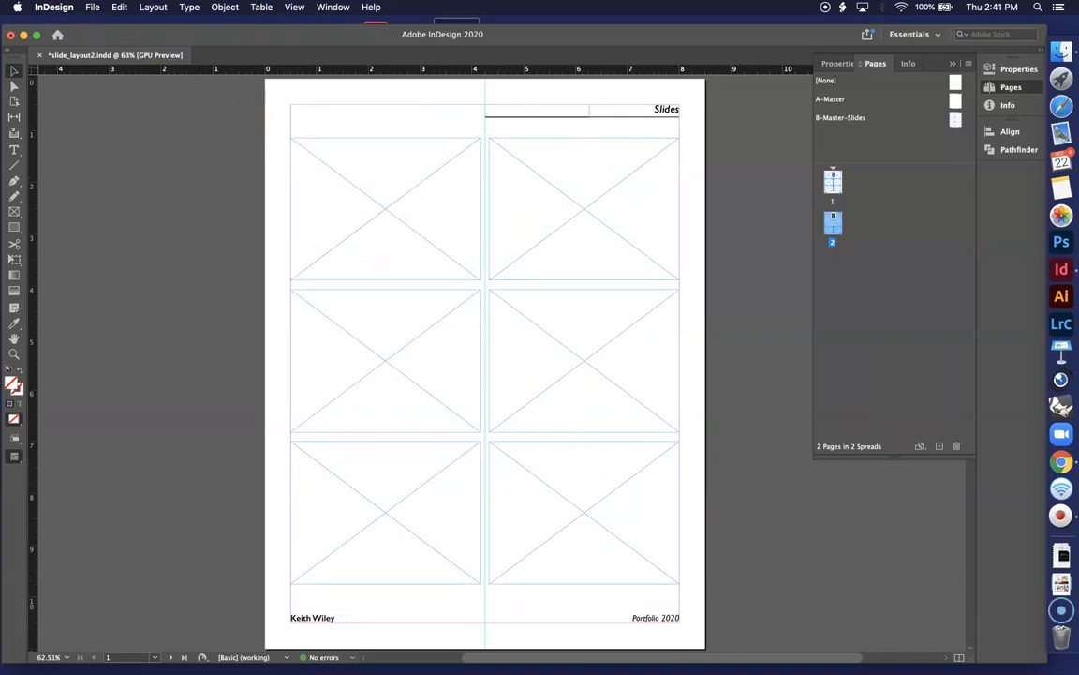
left_click(93, 7)
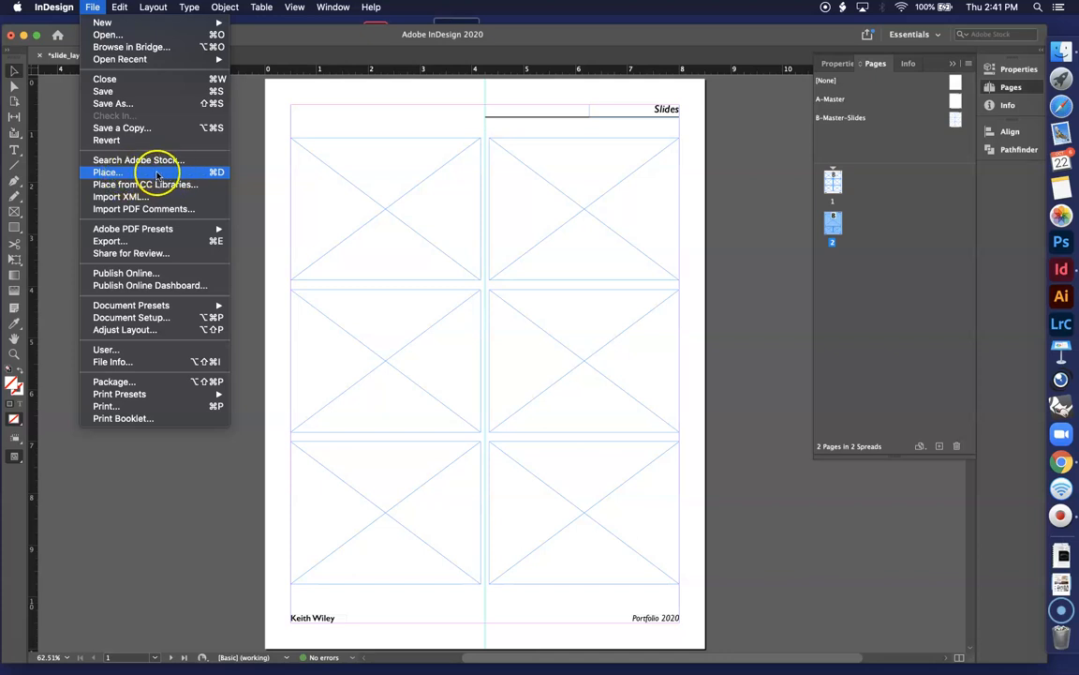
left_click(150, 175)
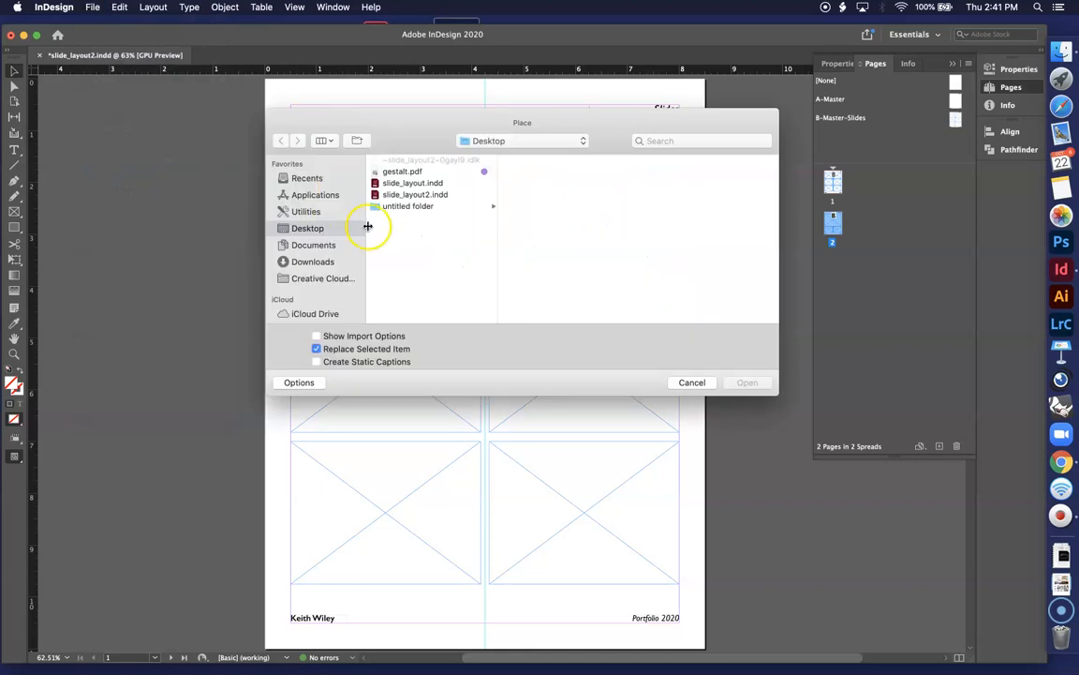
left_click(408, 173)
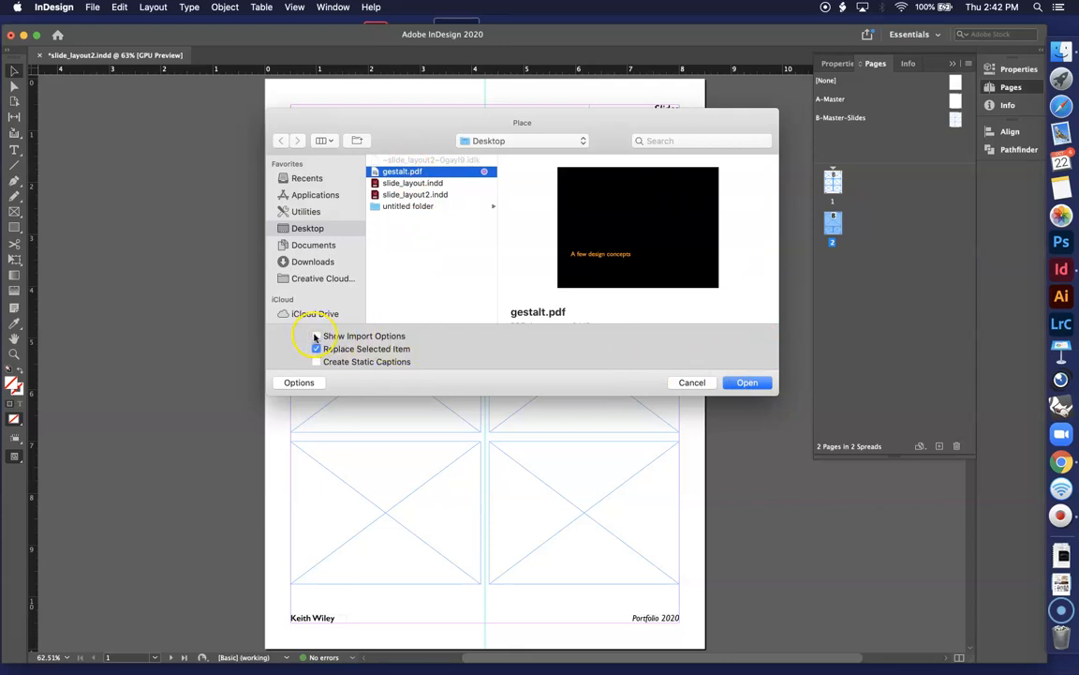
left_click(316, 337)
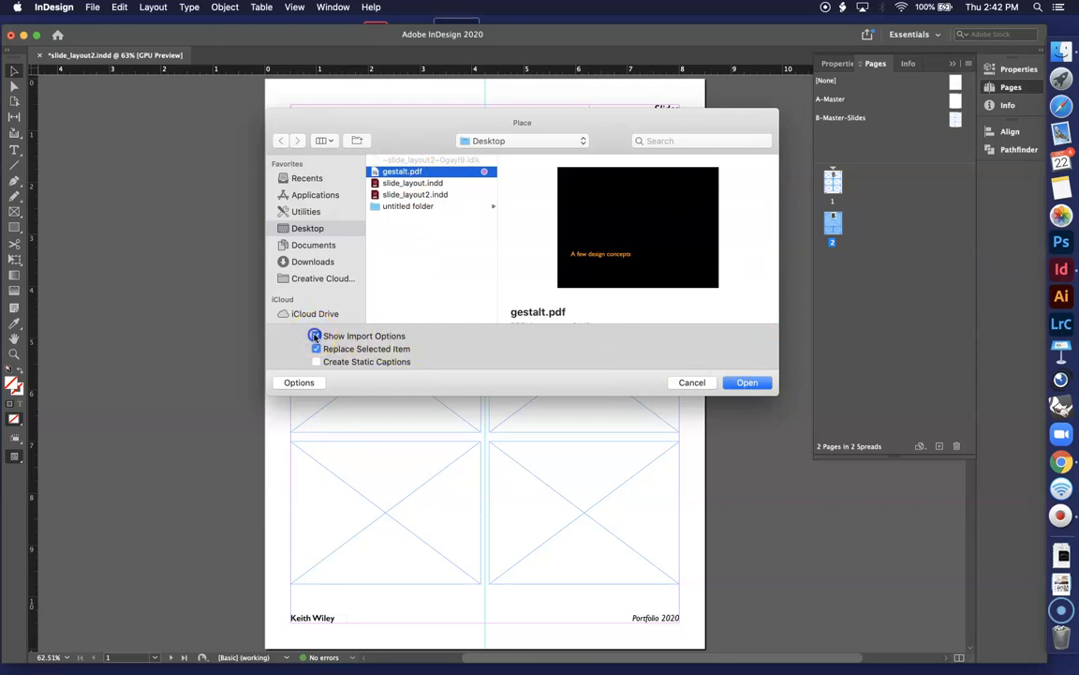
left_click(345, 335)
left_click(316, 337)
left_click(316, 348)
left_click(747, 383)
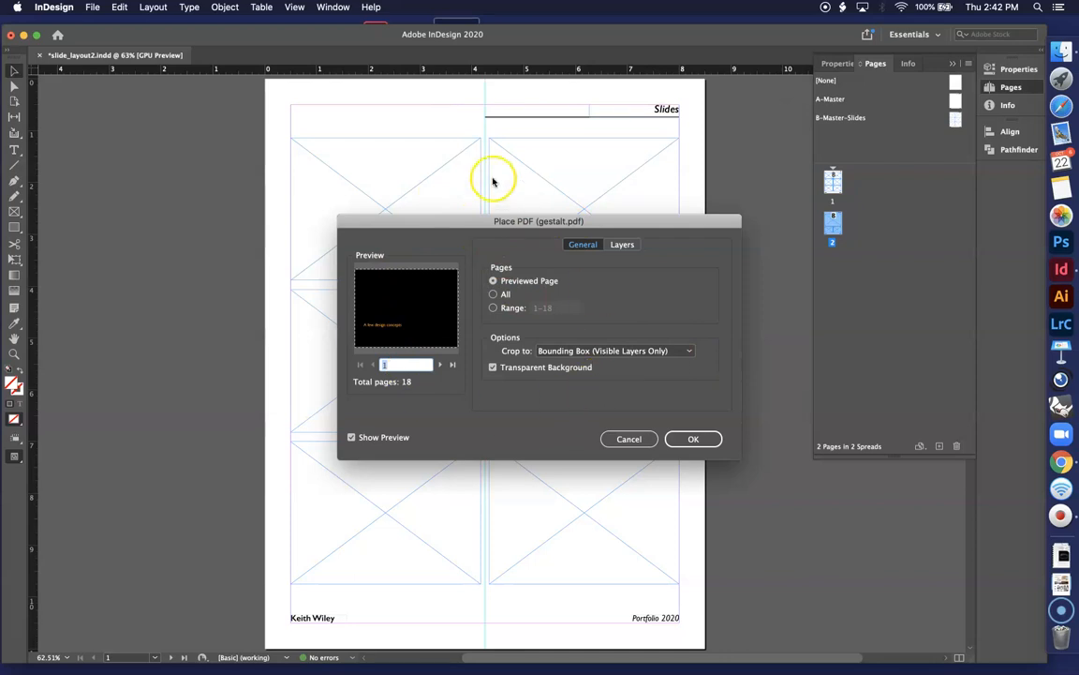
Set the PDF import to all pages and load them for placement into the page 1 slide frames.
left_click(494, 295)
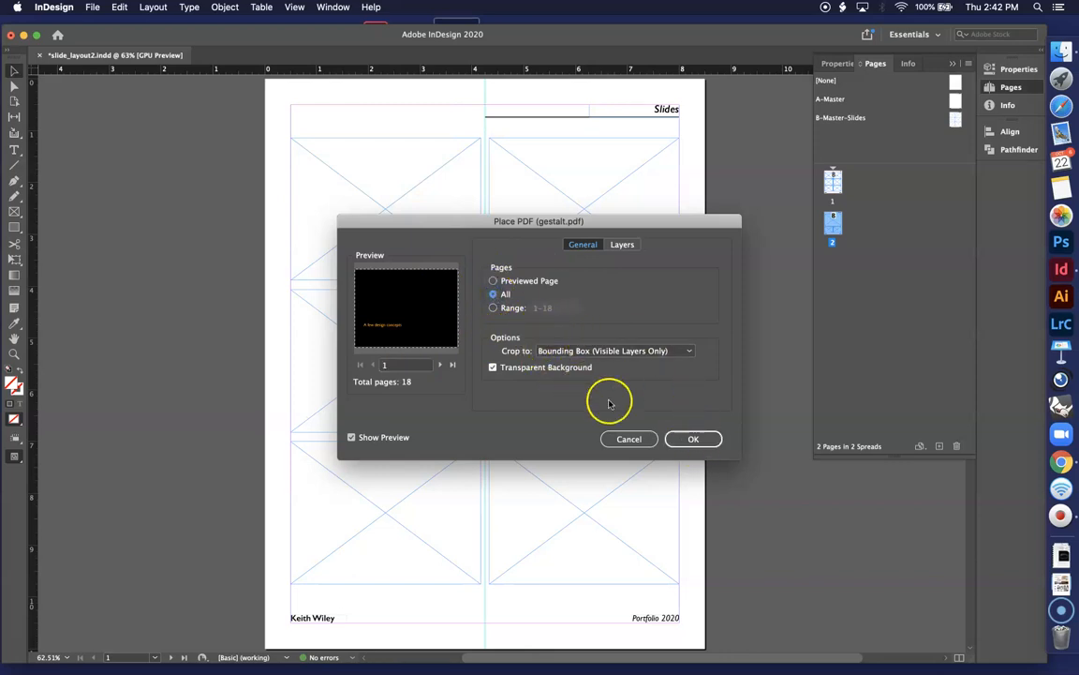
left_click(694, 439)
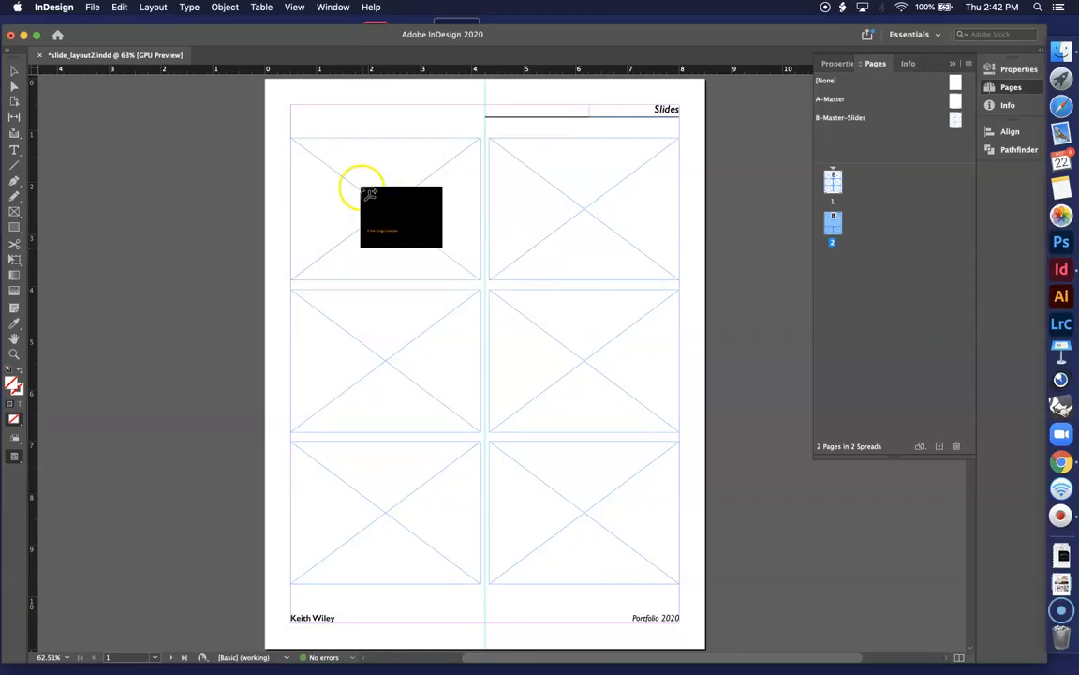
scroll(431, 184, "up", 2)
scroll(431, 184, "down", 3)
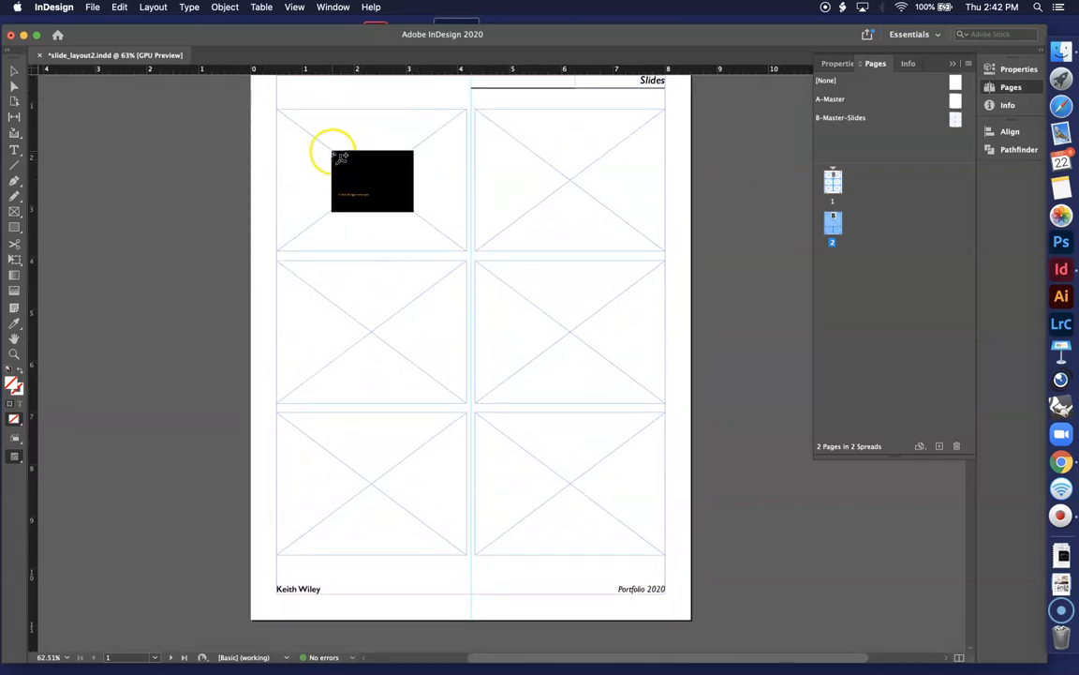
Place the first six loaded slides in order into the six frames on page 1, row by row.
left_click(336, 155)
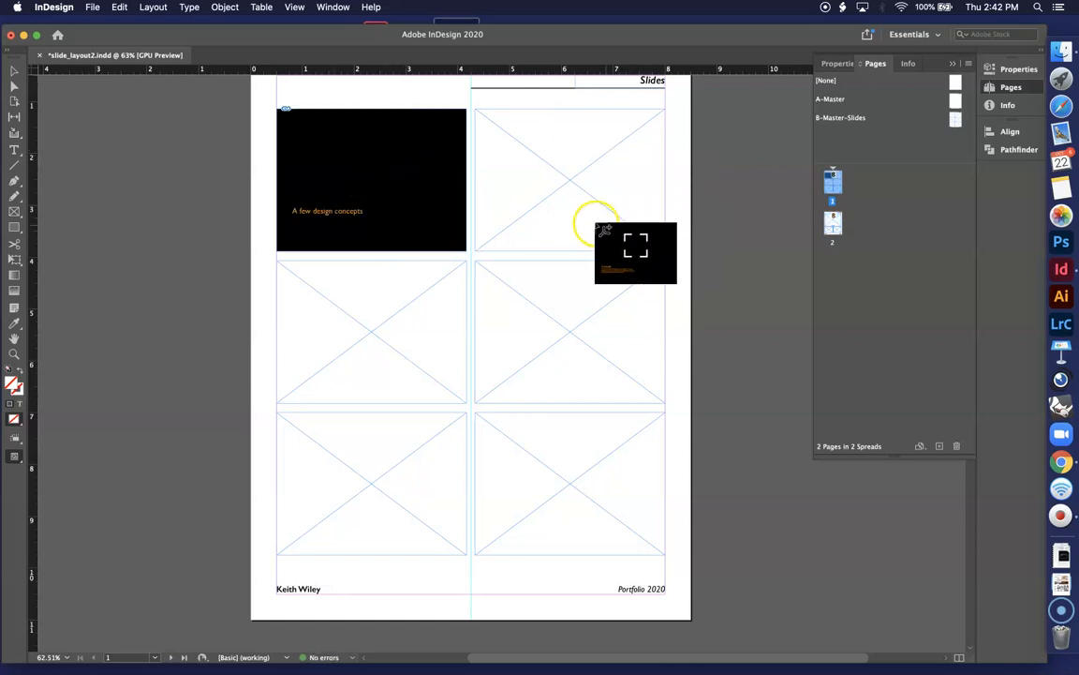
left_click(542, 152)
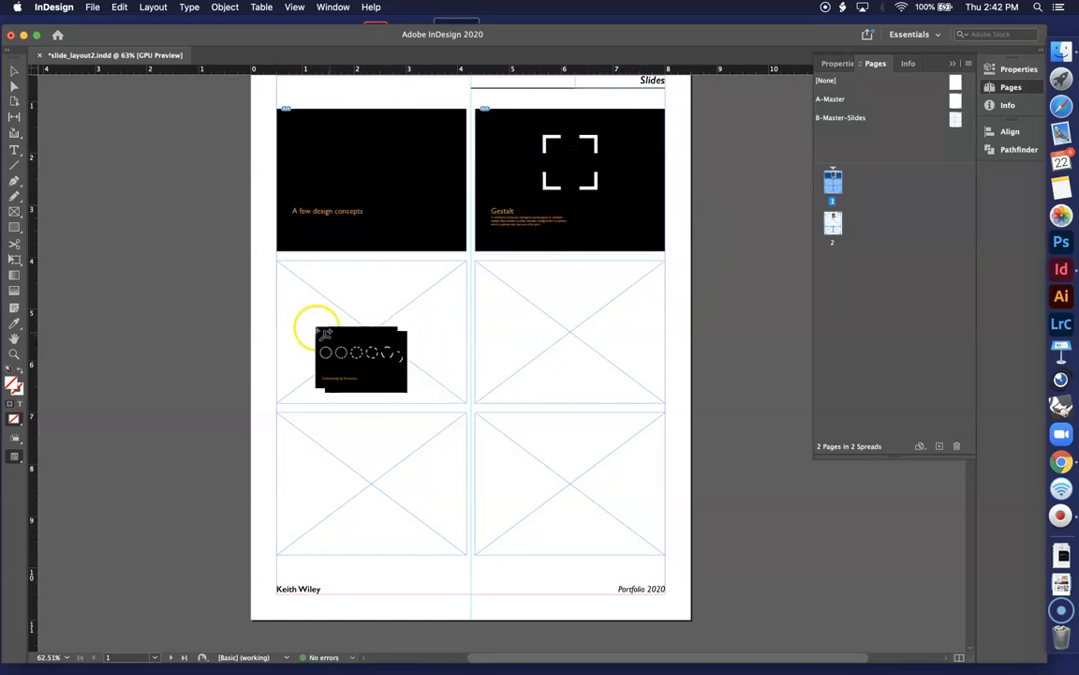
left_click(330, 279)
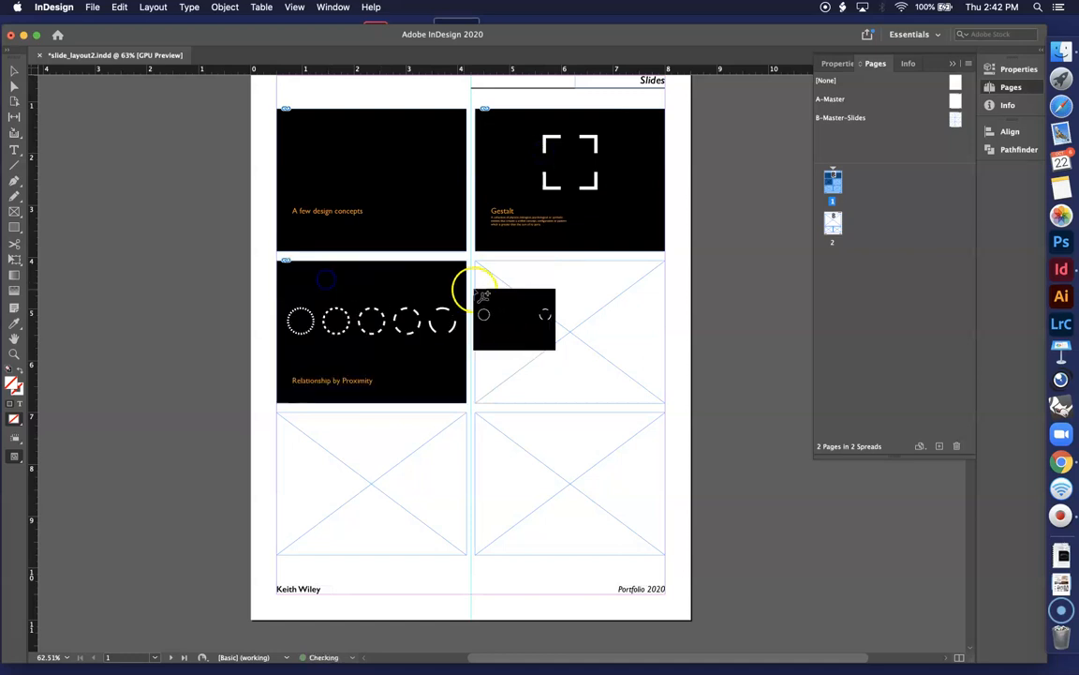
left_click(543, 300)
left_click(349, 459)
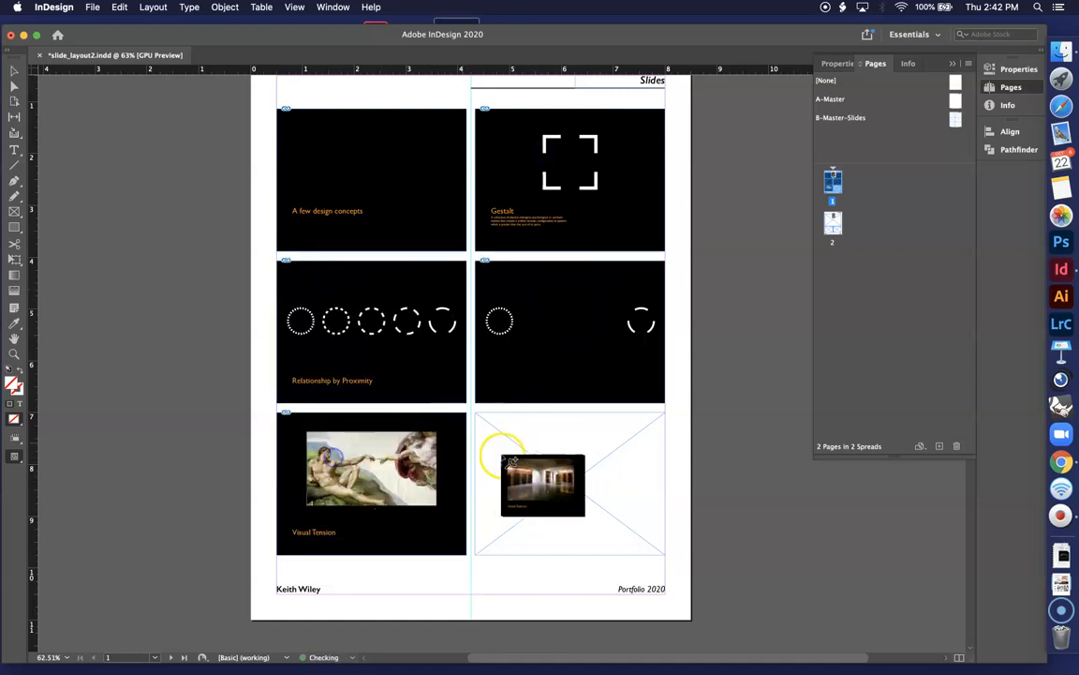
left_click(573, 458)
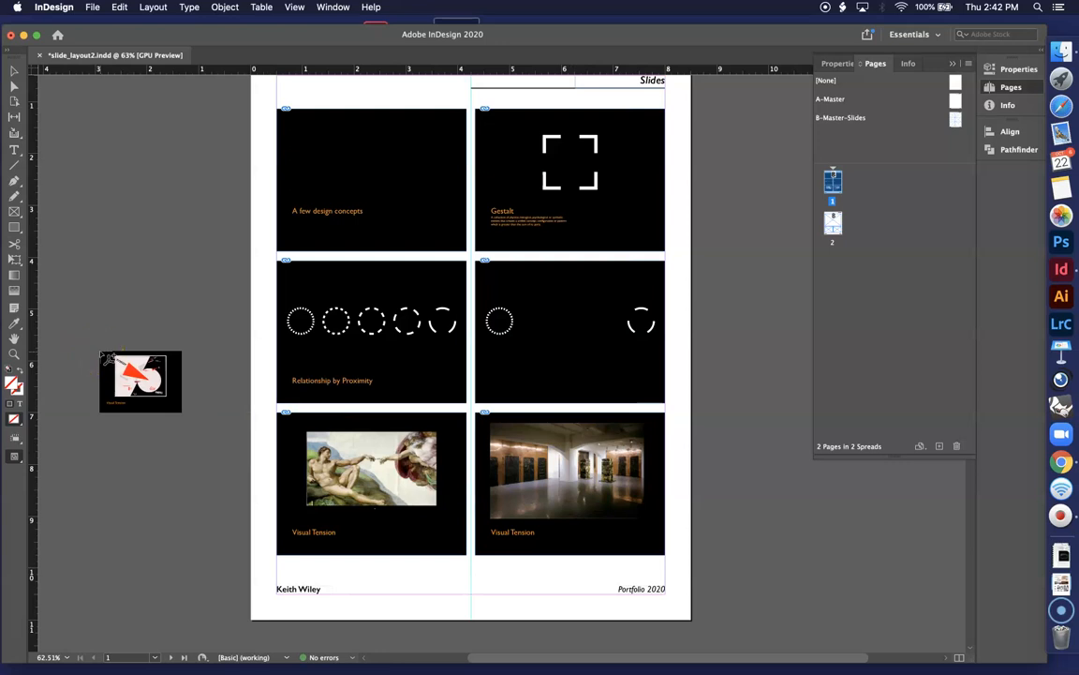
Place the following three slides into the large frame and the two bottom frames on page 2.
scroll(106, 358, "down", 10)
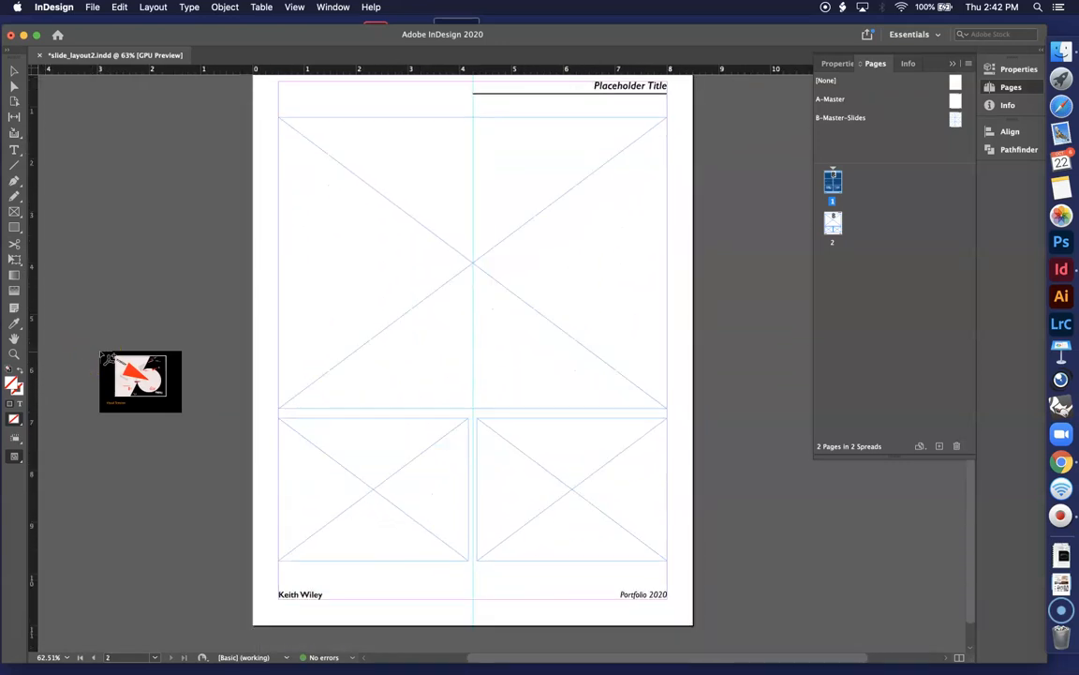
left_click(439, 229)
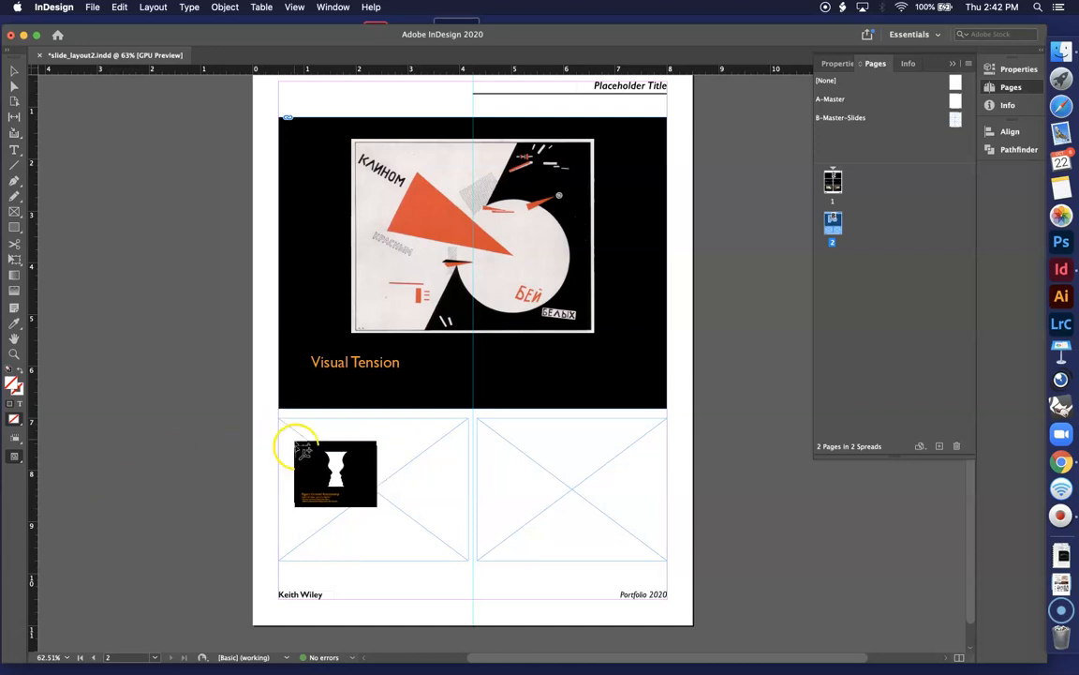
left_click(332, 453)
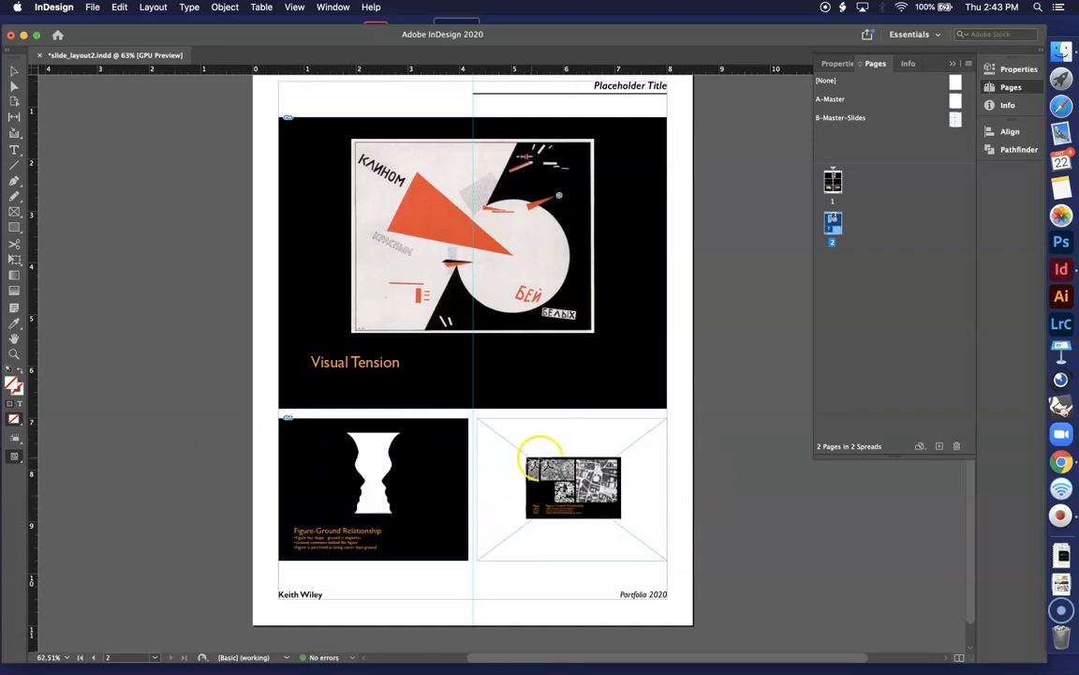
left_click(492, 444)
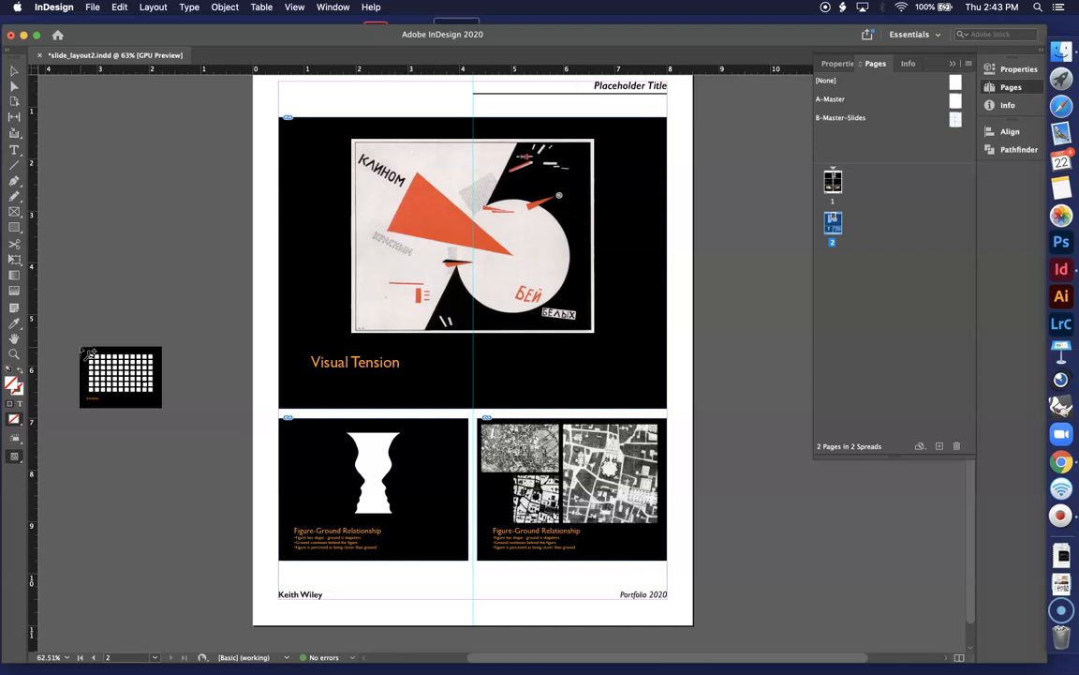
Review the placed slides on pages 1 and 2, comparing the six-frame grid with the large-frame layout.
left_click_drag(89, 352, 522, 347)
scroll(522, 346, "up", 15)
scroll(522, 347, "down", 5)
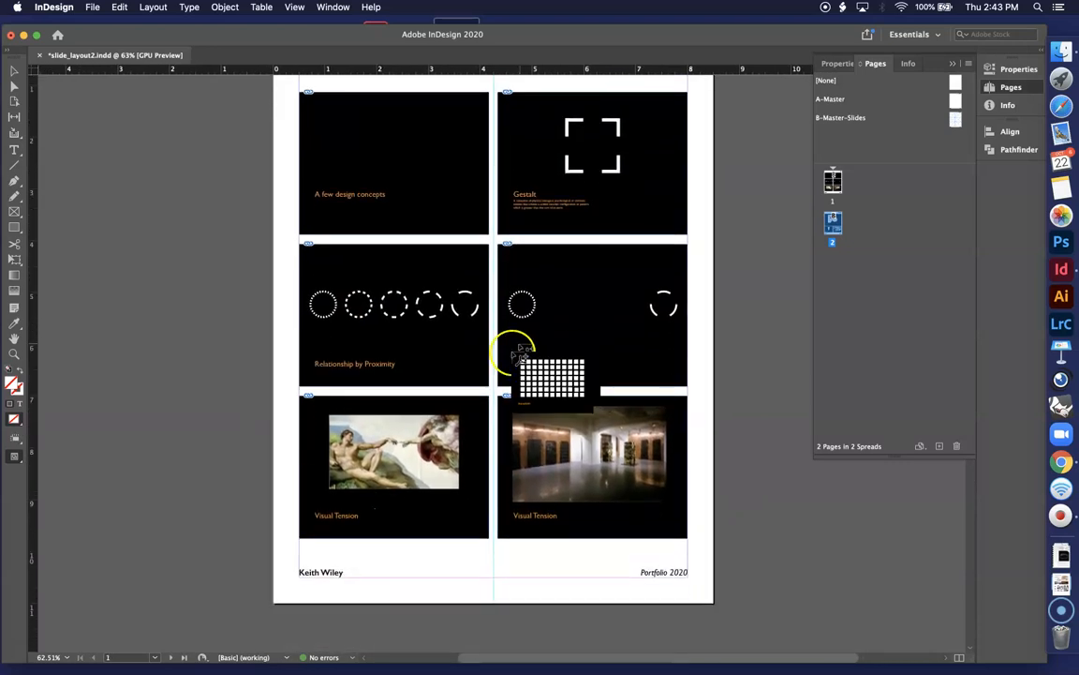
scroll(509, 361, "down", 4)
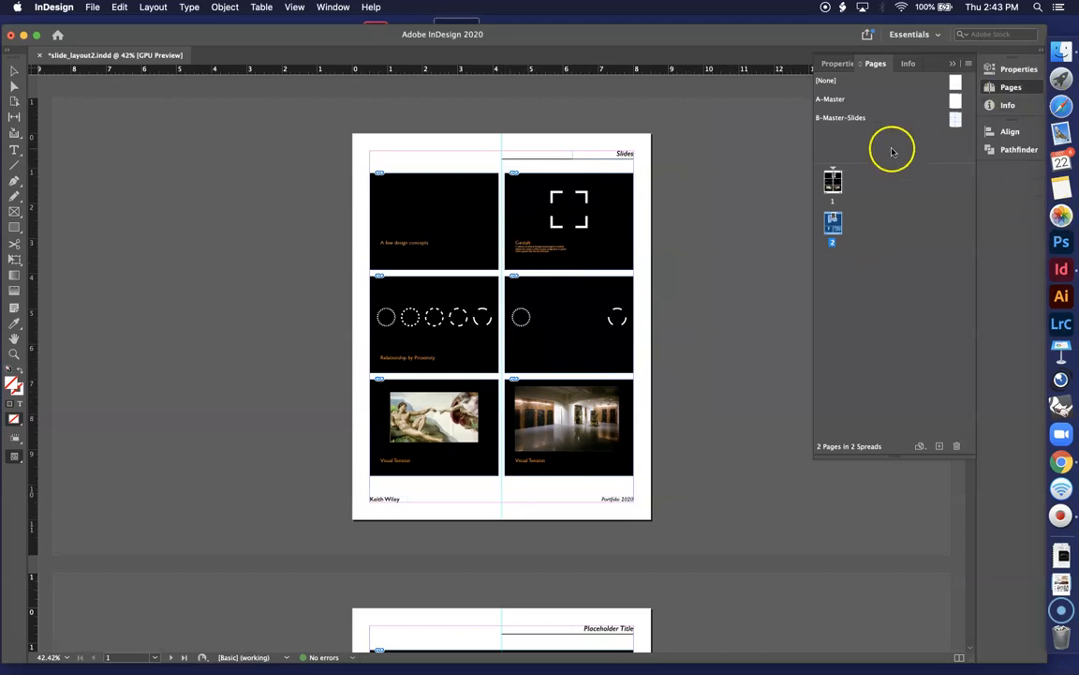
scroll(723, 340, "down", 10)
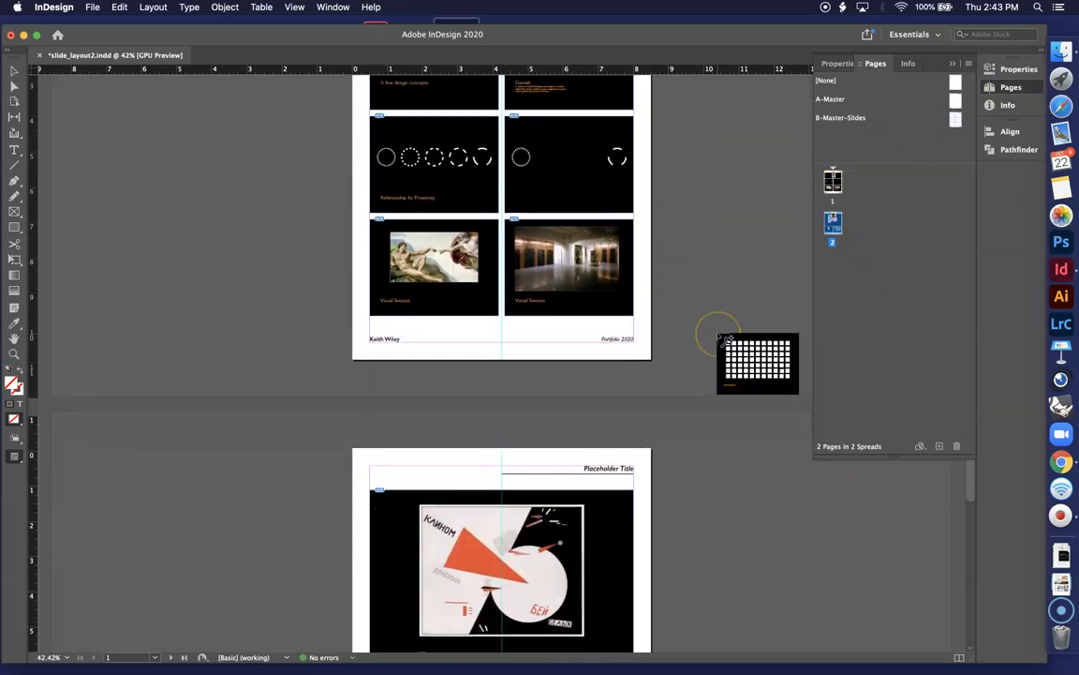
scroll(723, 340, "up", 10)
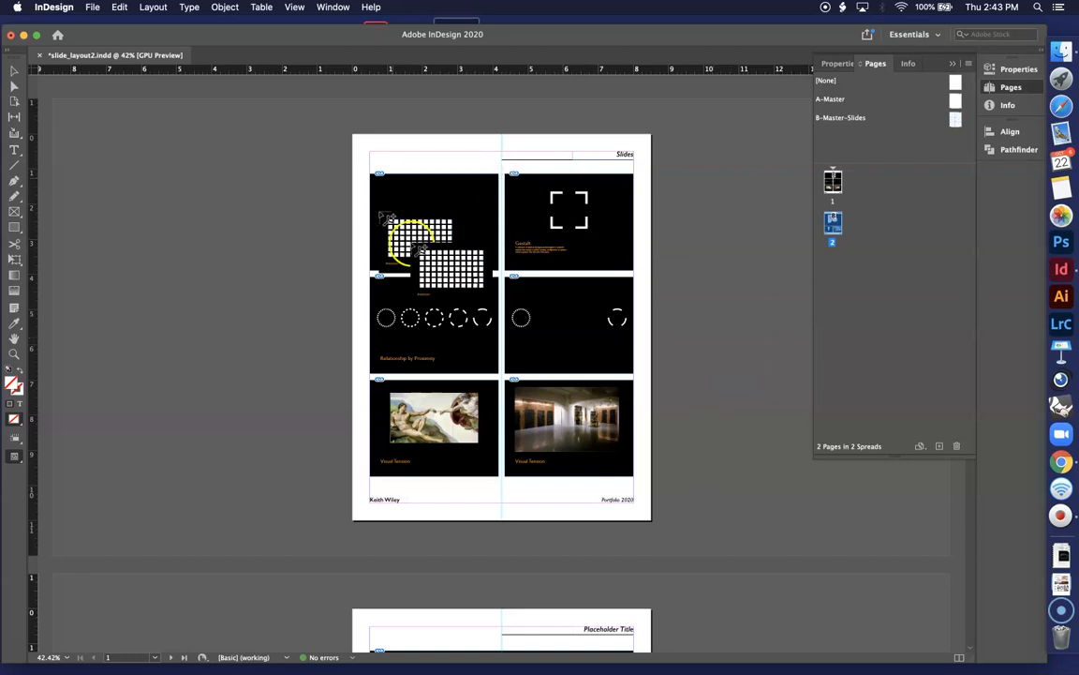
scroll(682, 356, "down", 5)
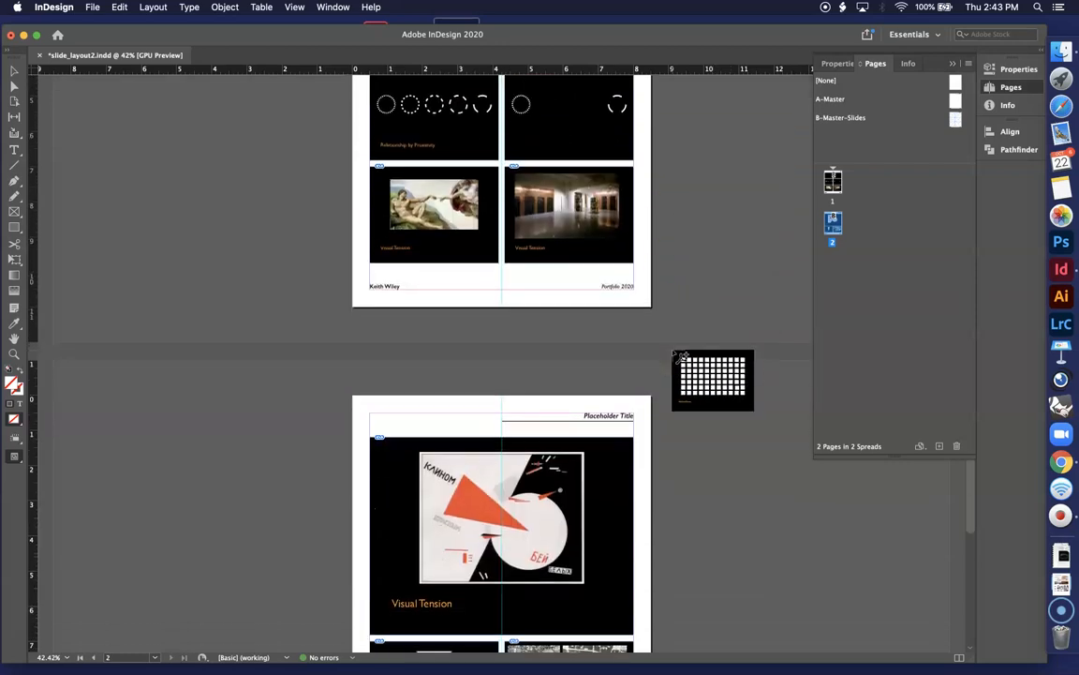
scroll(681, 356, "up", 5)
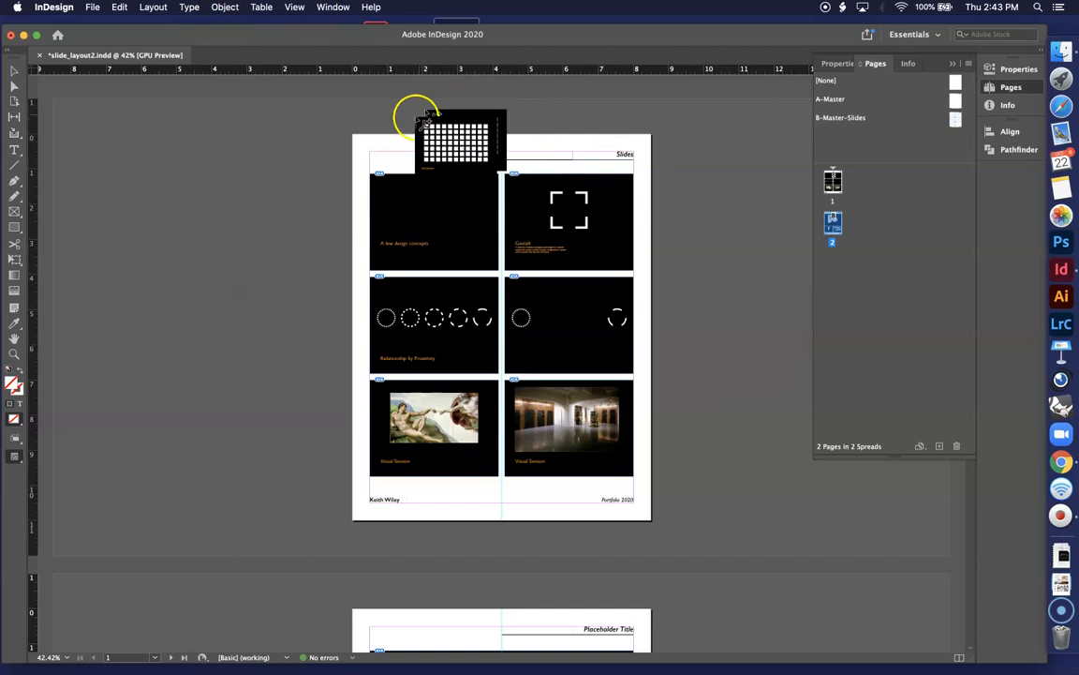
scroll(330, 436, "down", 5)
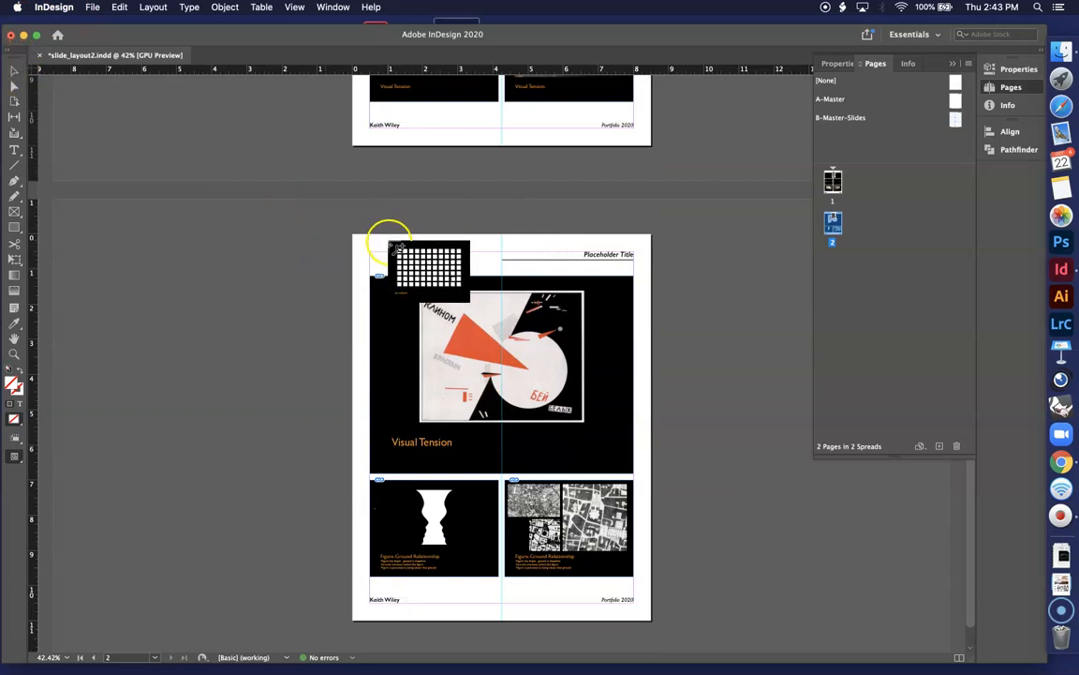
Discard the remaining loaded slides, fit page 2 in the window and show it in Preview mode without guides and frame edges.
left_click(12, 68)
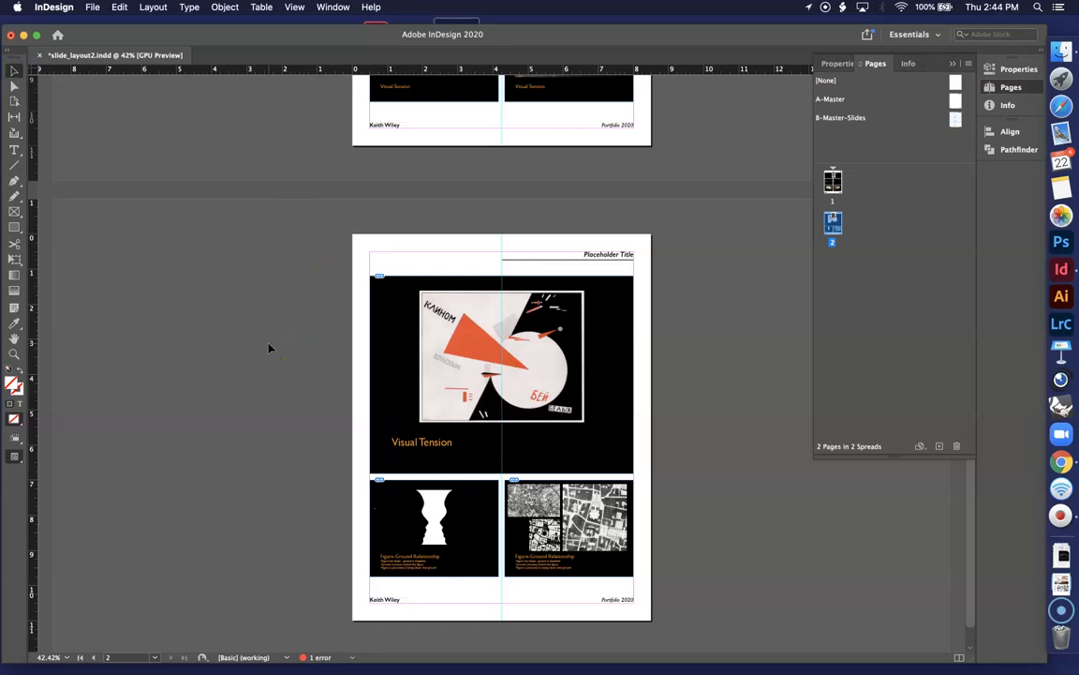
double_click(833, 224)
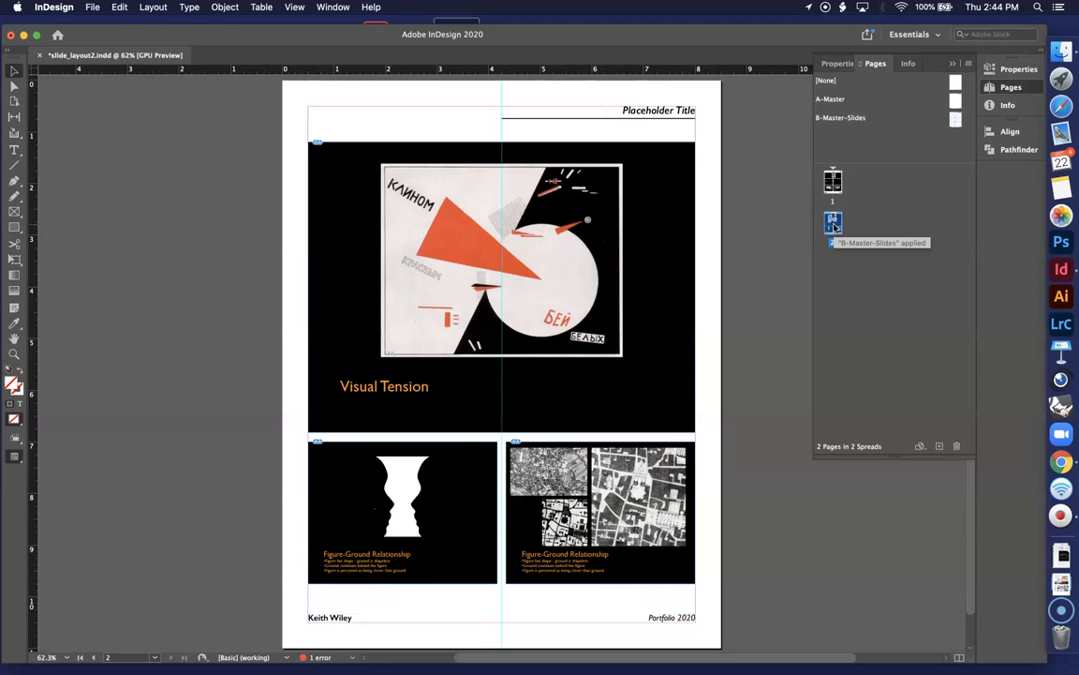
key("w")
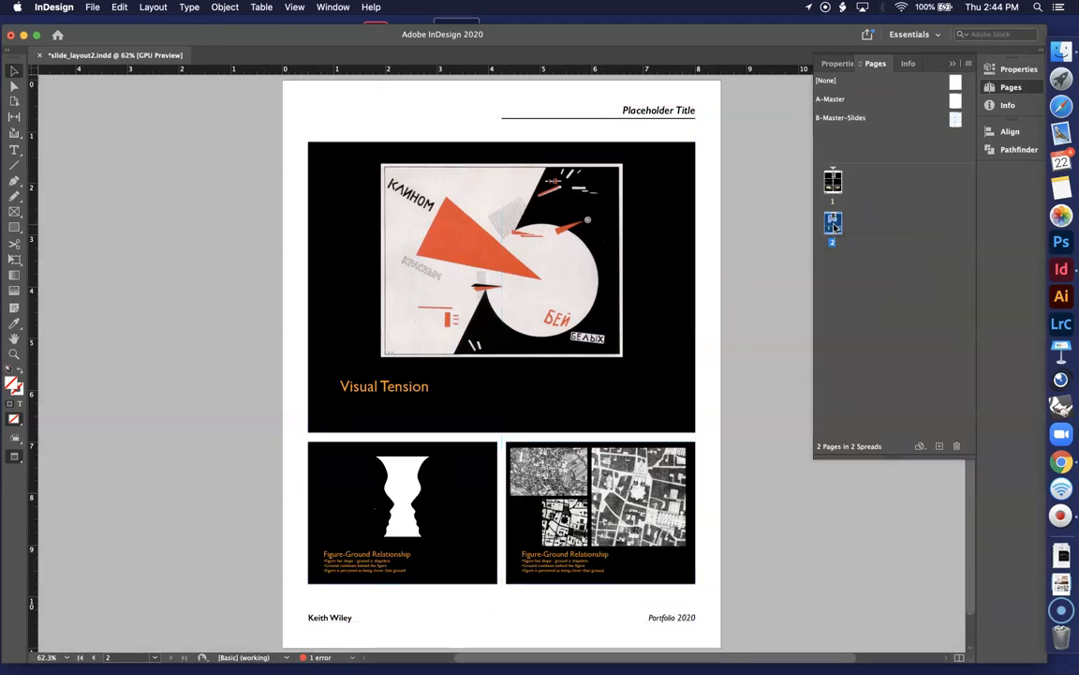